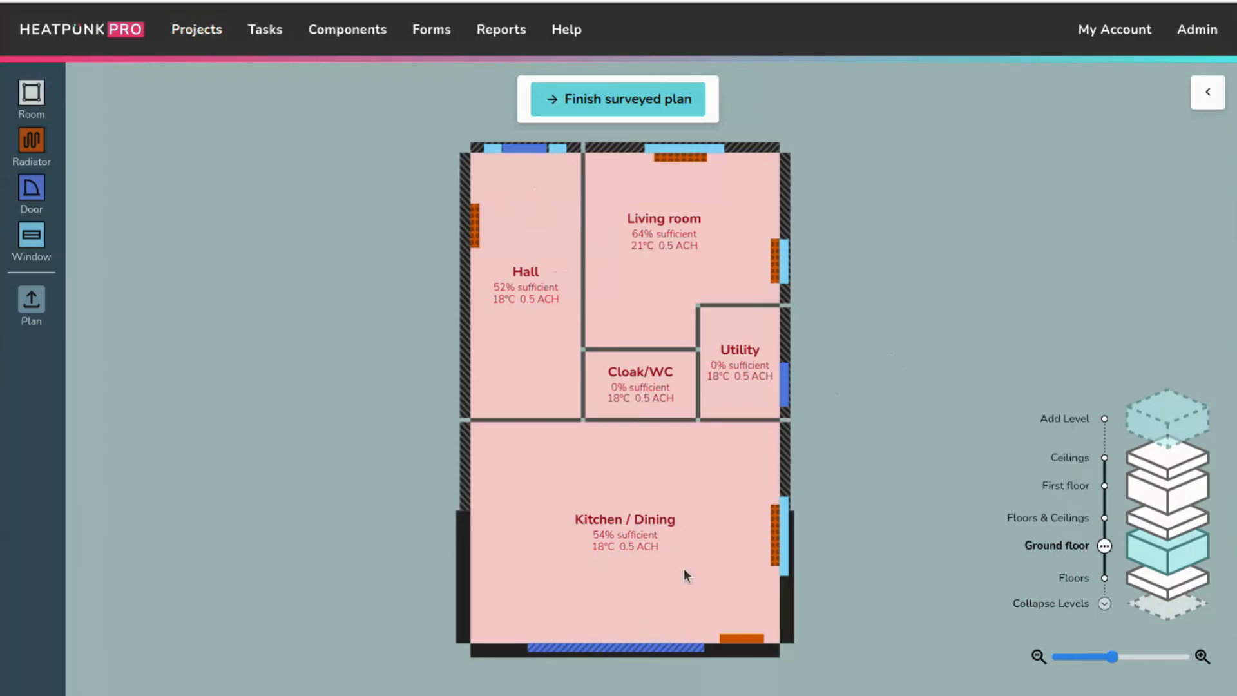
left_click_drag(856, 531, 867, 408)
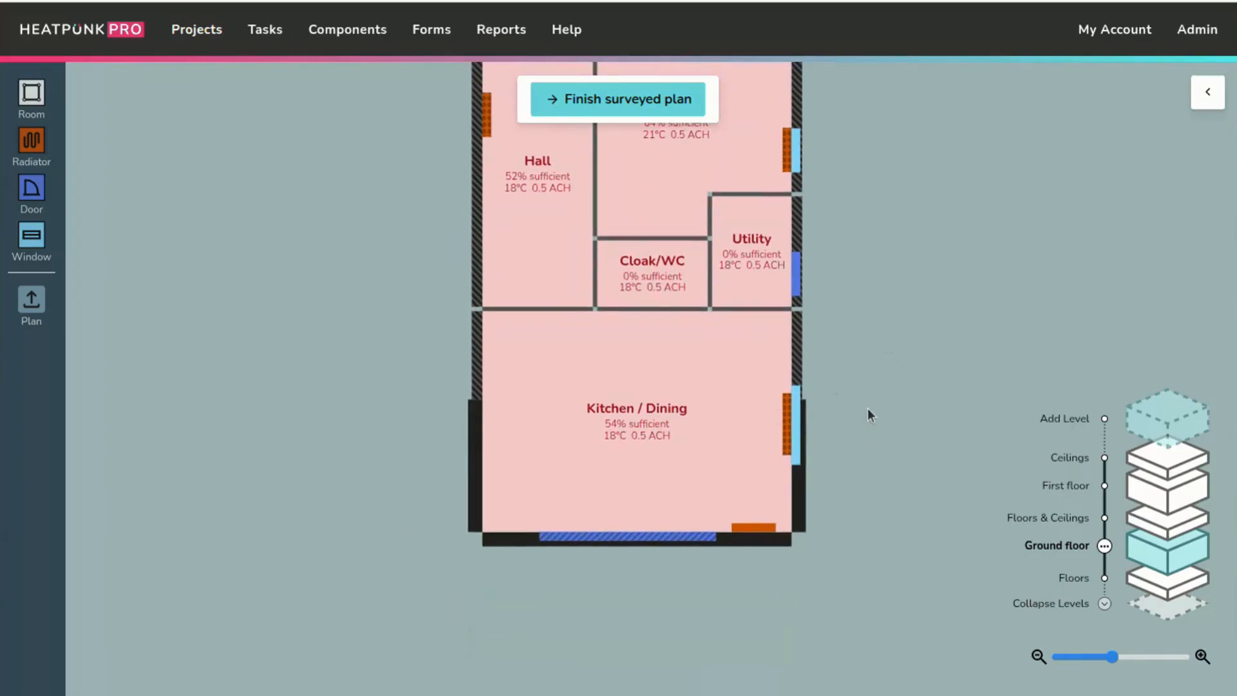
scroll(630, 427, "up", 2)
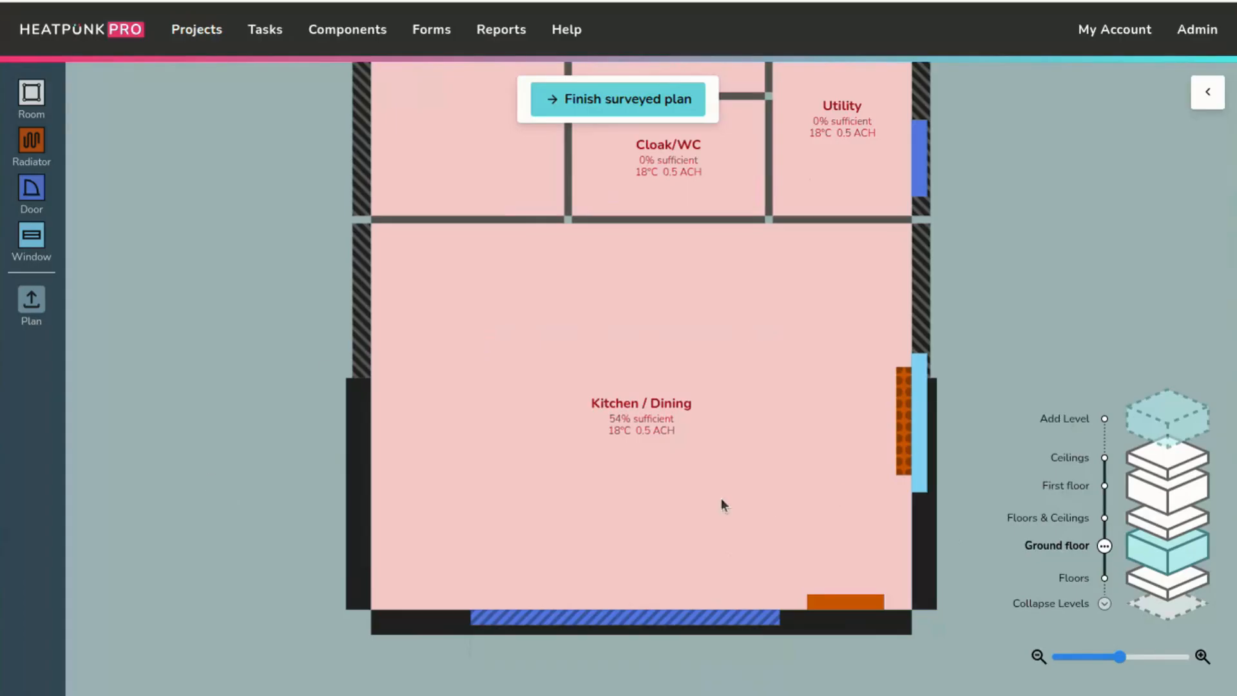
scroll(470, 480, "down", 2)
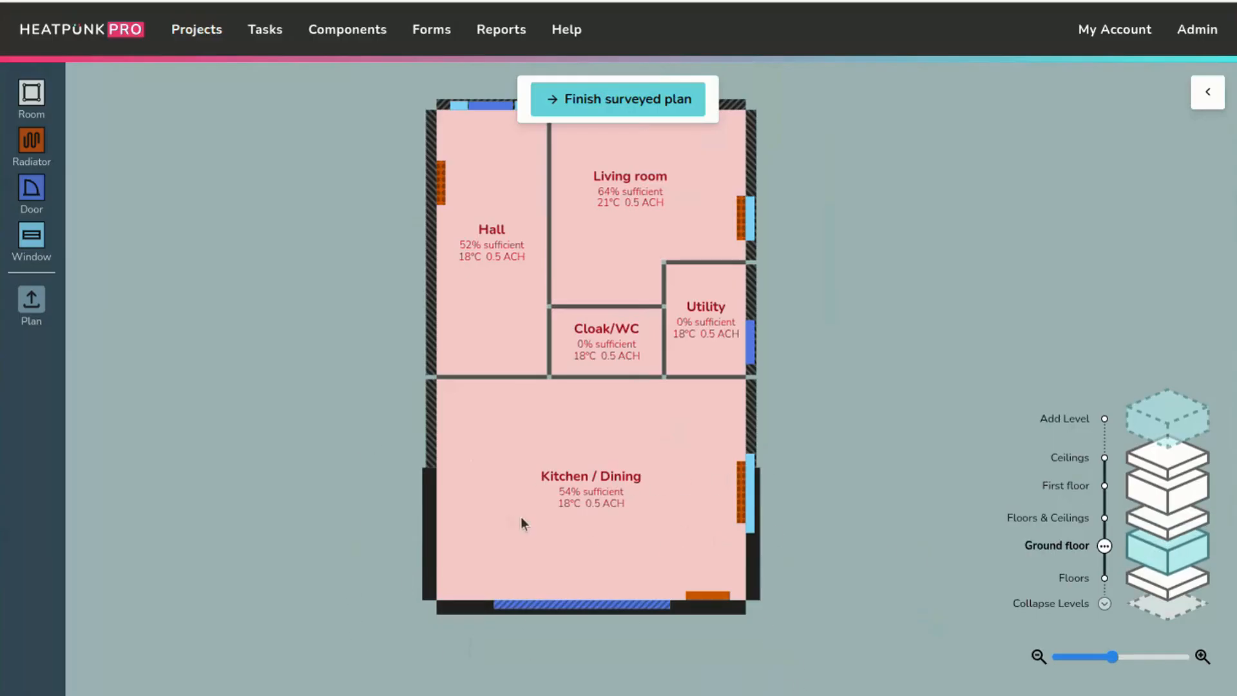
left_click(535, 504)
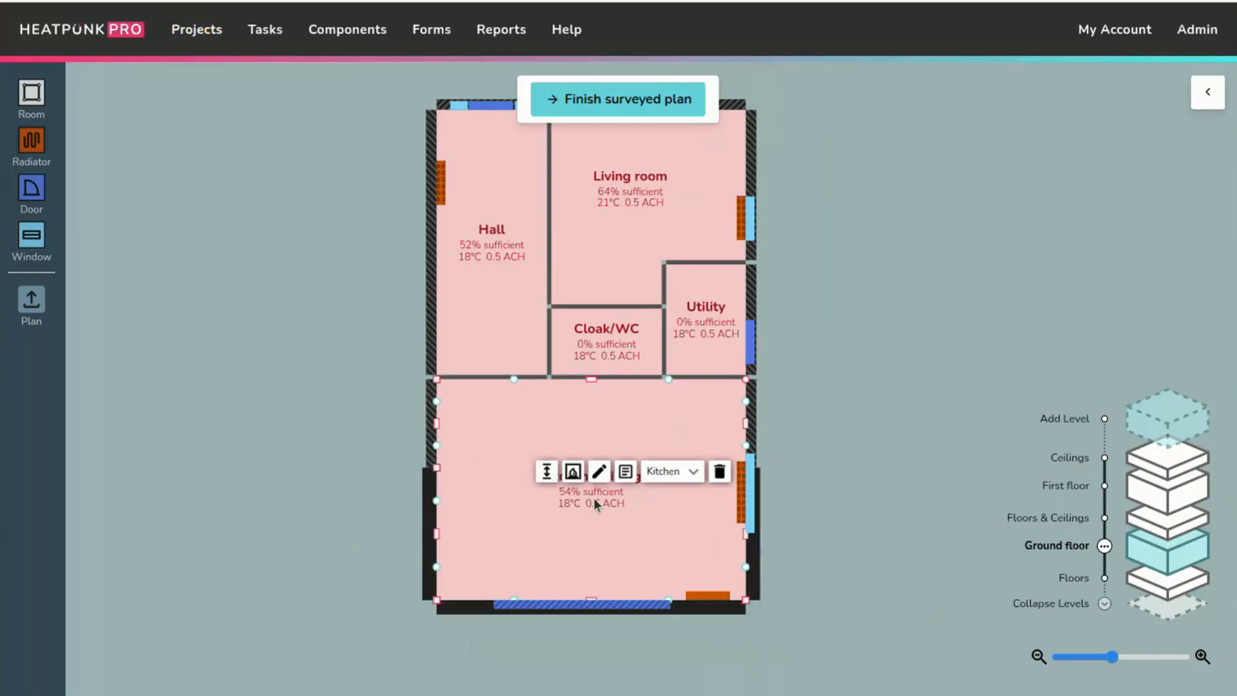
scroll(593, 497, "up", 2)
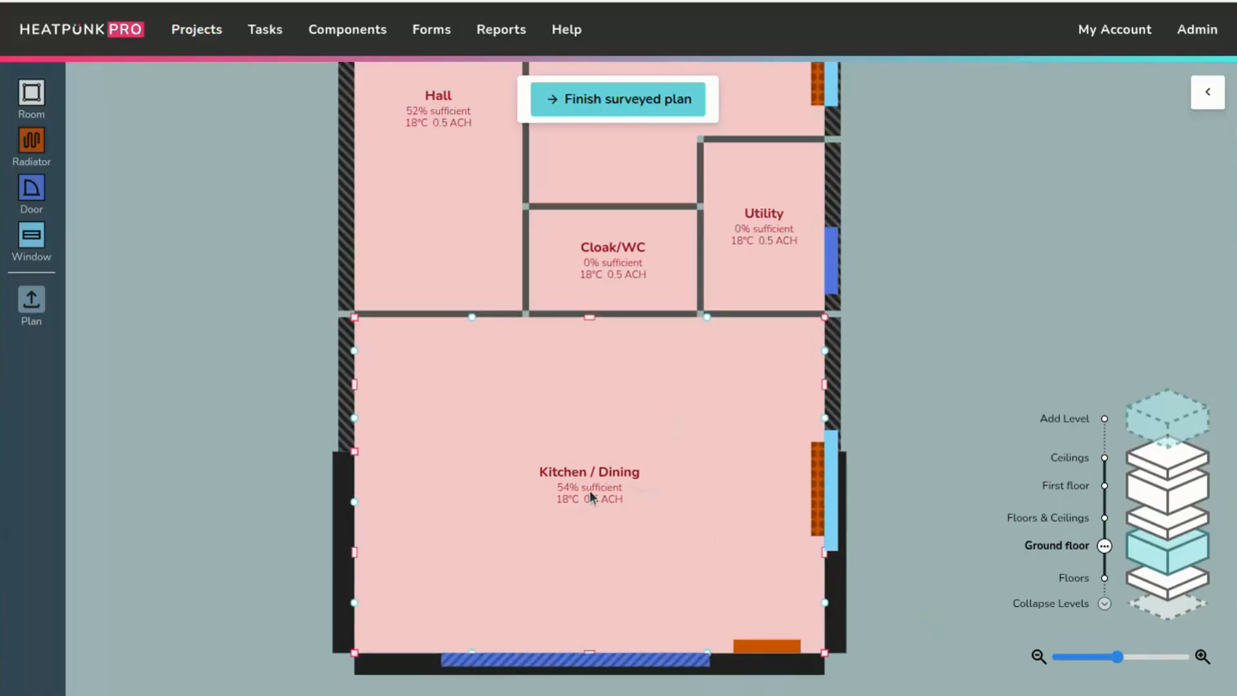
left_click(892, 370)
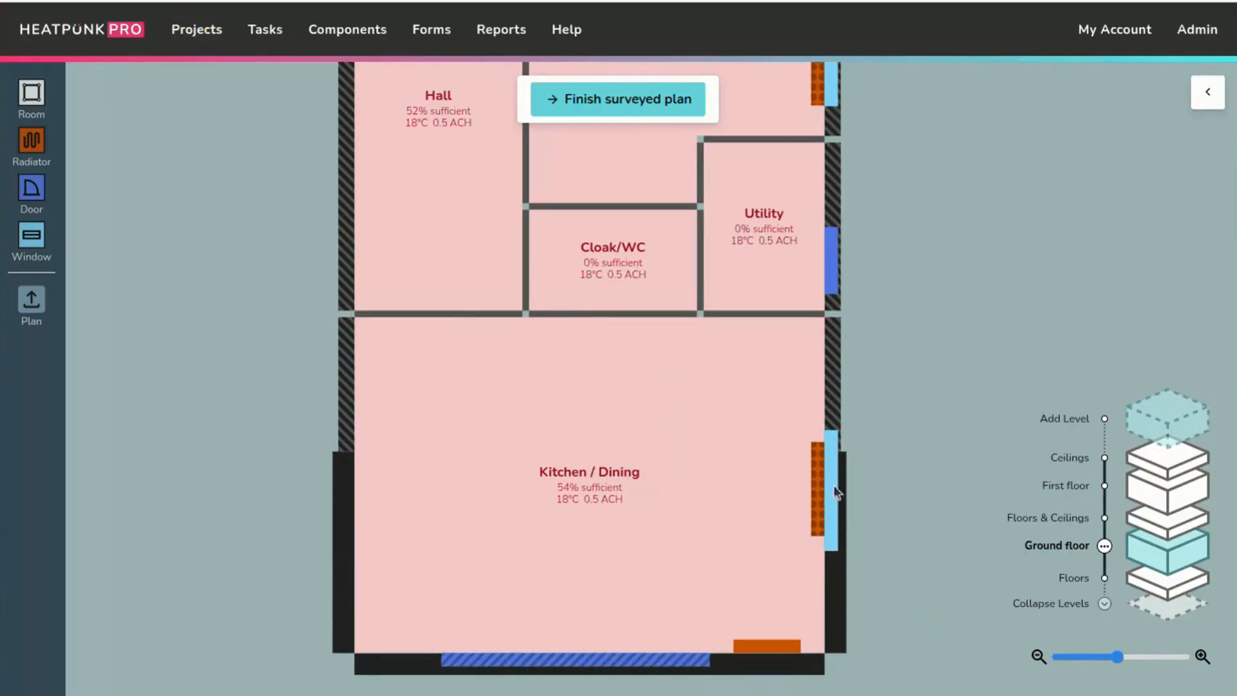
Delete the sloped roof region and its rooflight over the kitchen extension on the Floors & Ceilings level.
left_click(1155, 529)
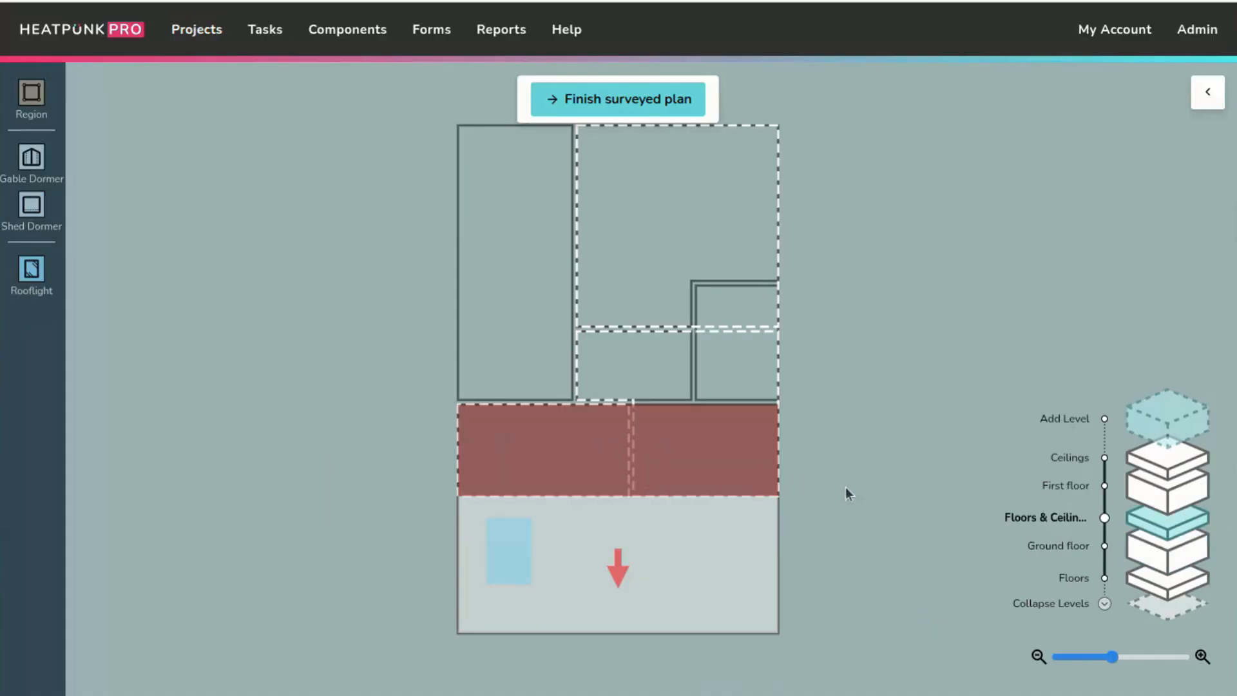
left_click(625, 449)
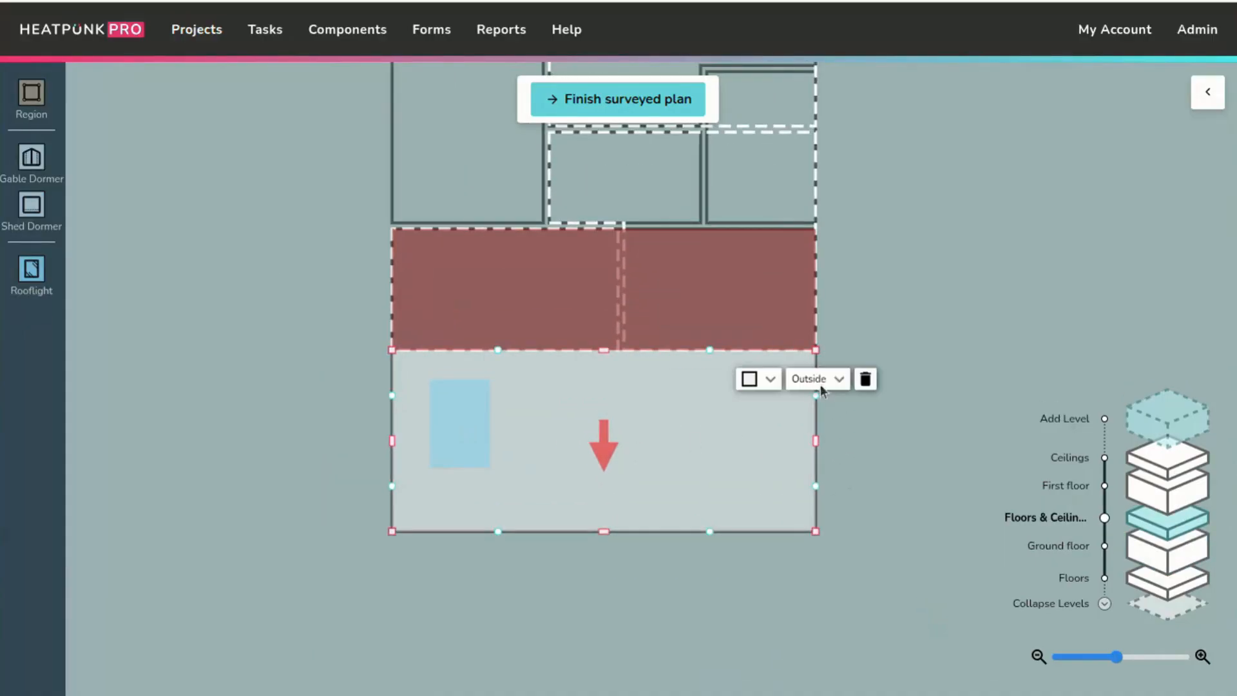
left_click(866, 379)
left_click(757, 61)
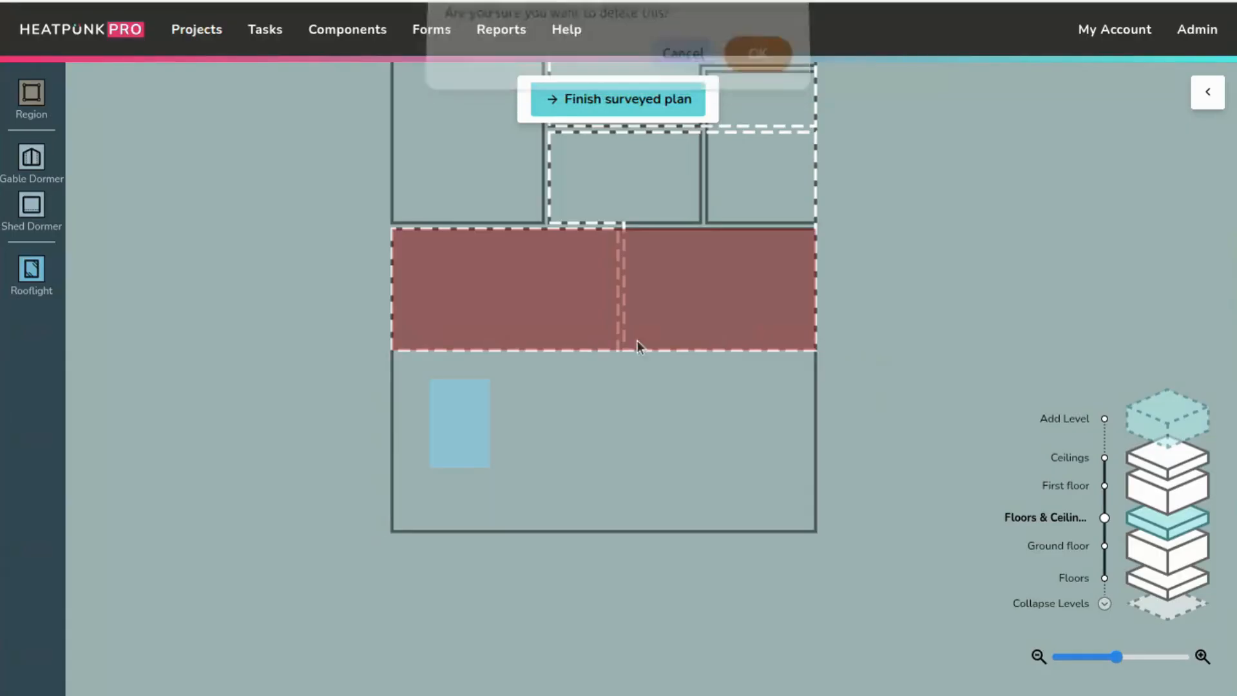
left_click(458, 442)
left_click(547, 403)
left_click(757, 64)
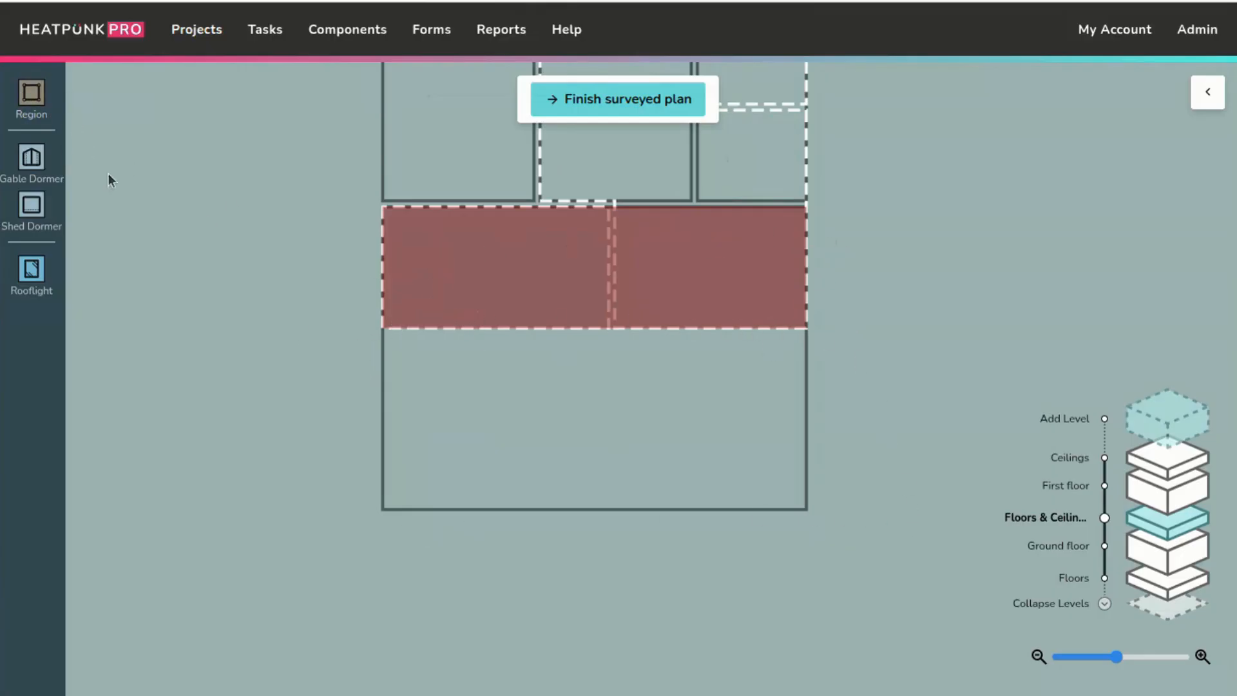
Draw a new region of about 7000 by 3000 mm filling the uncovered kitchen extension outline.
left_click_drag(47, 106, 460, 398)
left_click_drag(533, 405, 806, 414)
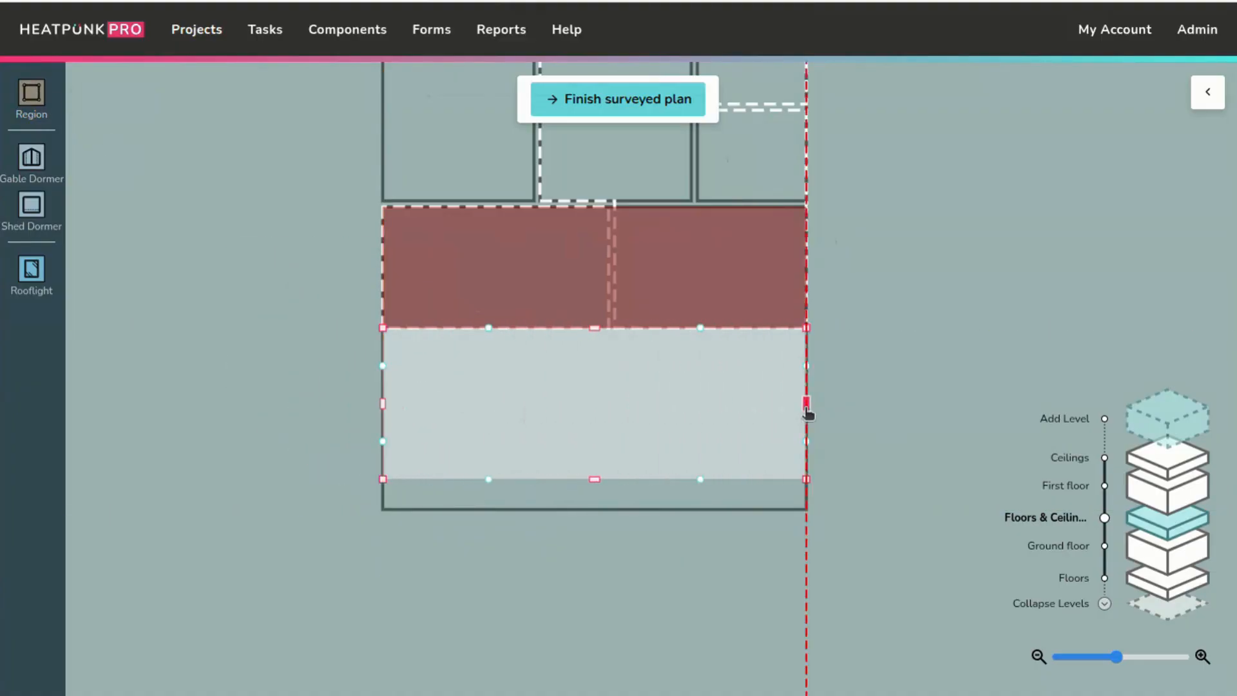
left_click_drag(582, 482, 585, 509)
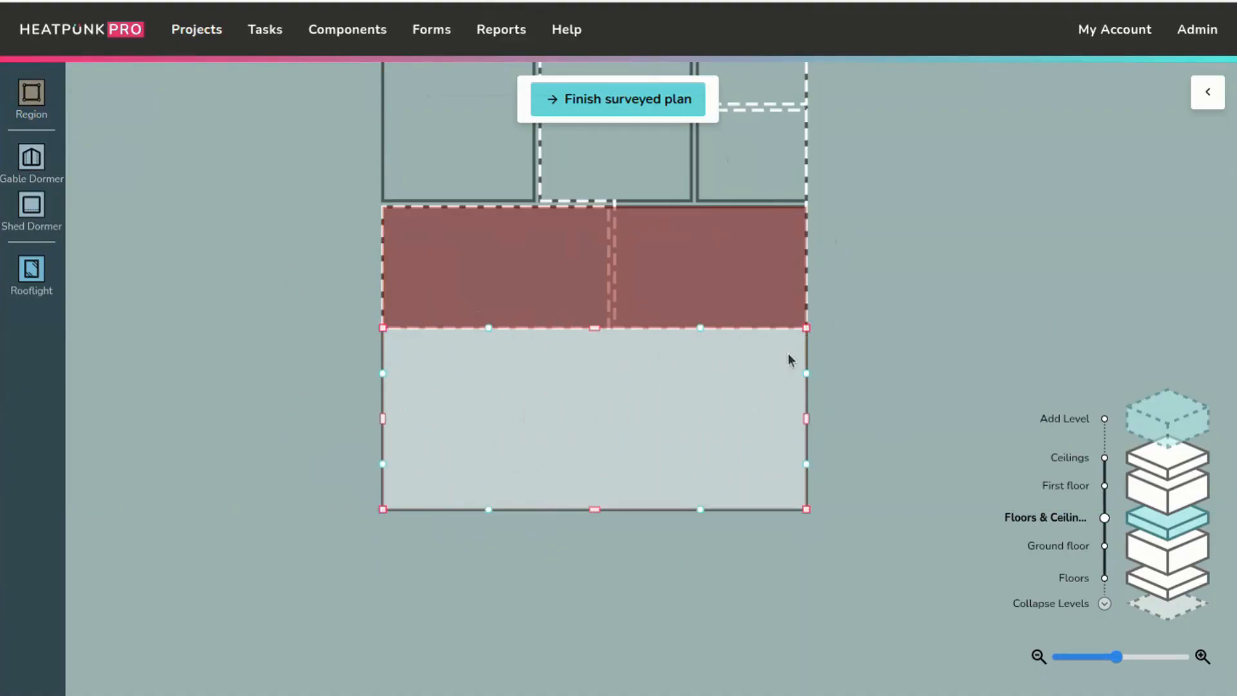
Slope the new region by setting its upper-left vertex height to 5000 mm and its lower-left vertex height to 2400 mm.
left_click(384, 328)
left_click(387, 381)
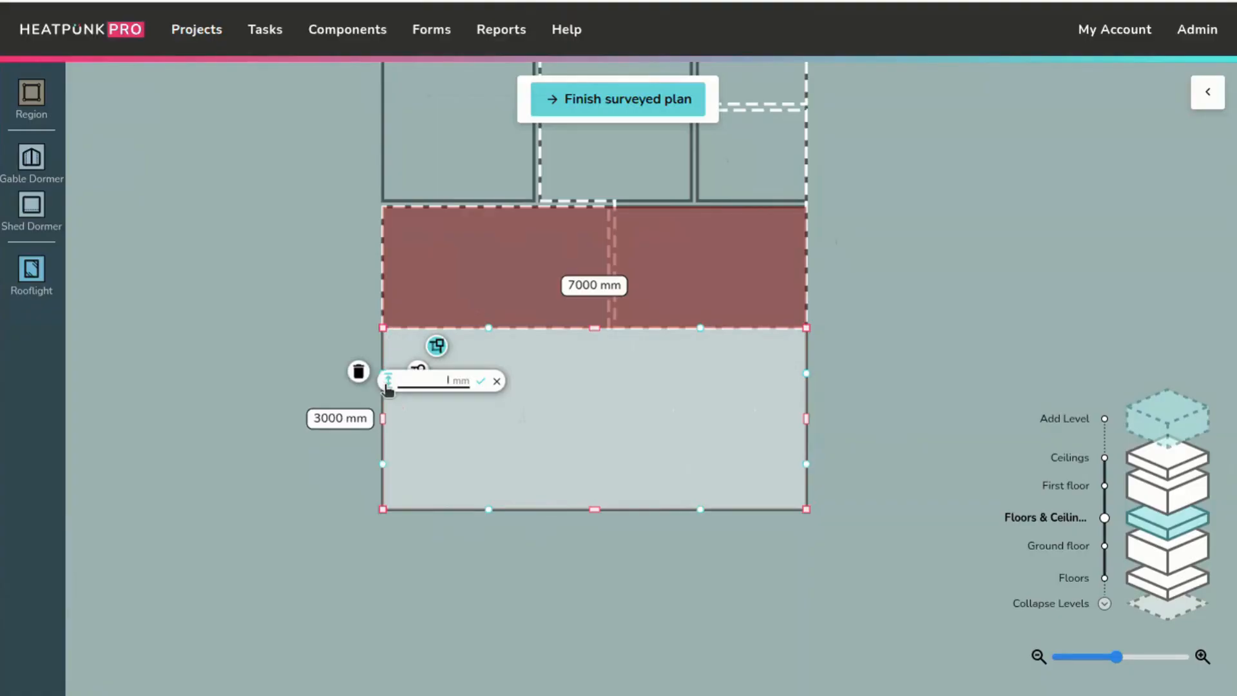
type("5000")
left_click(481, 380)
left_click(382, 509)
left_click(385, 559)
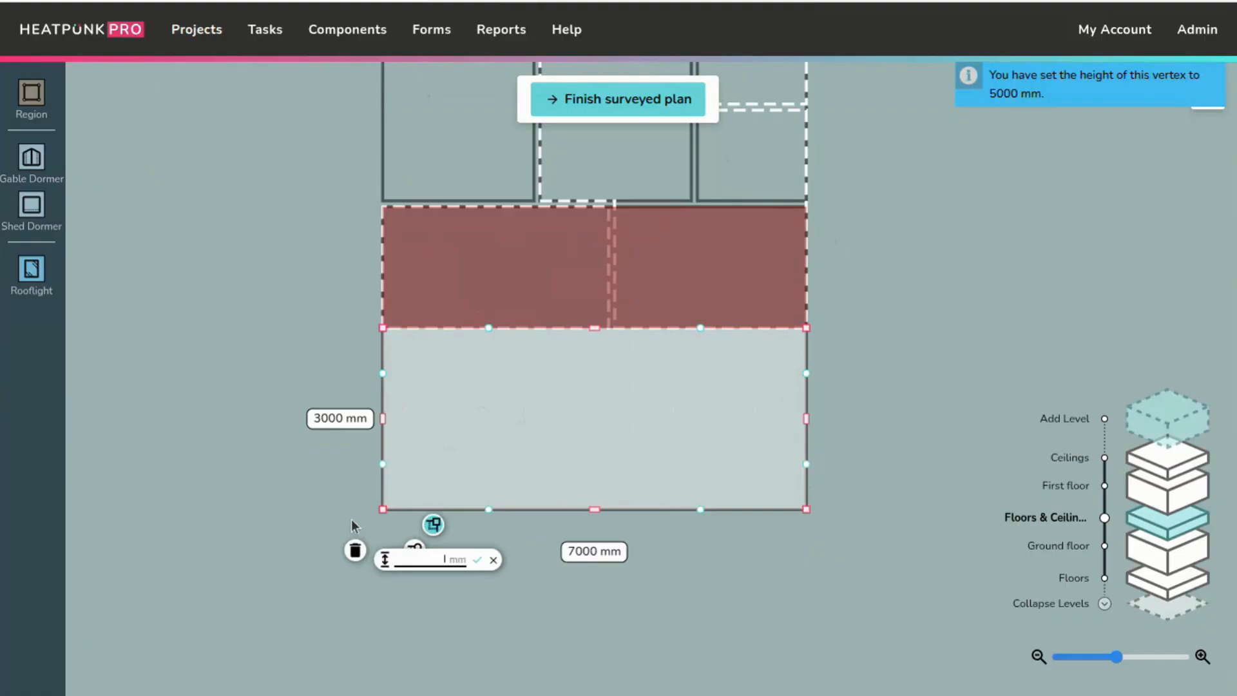
type("2400")
left_click(478, 559)
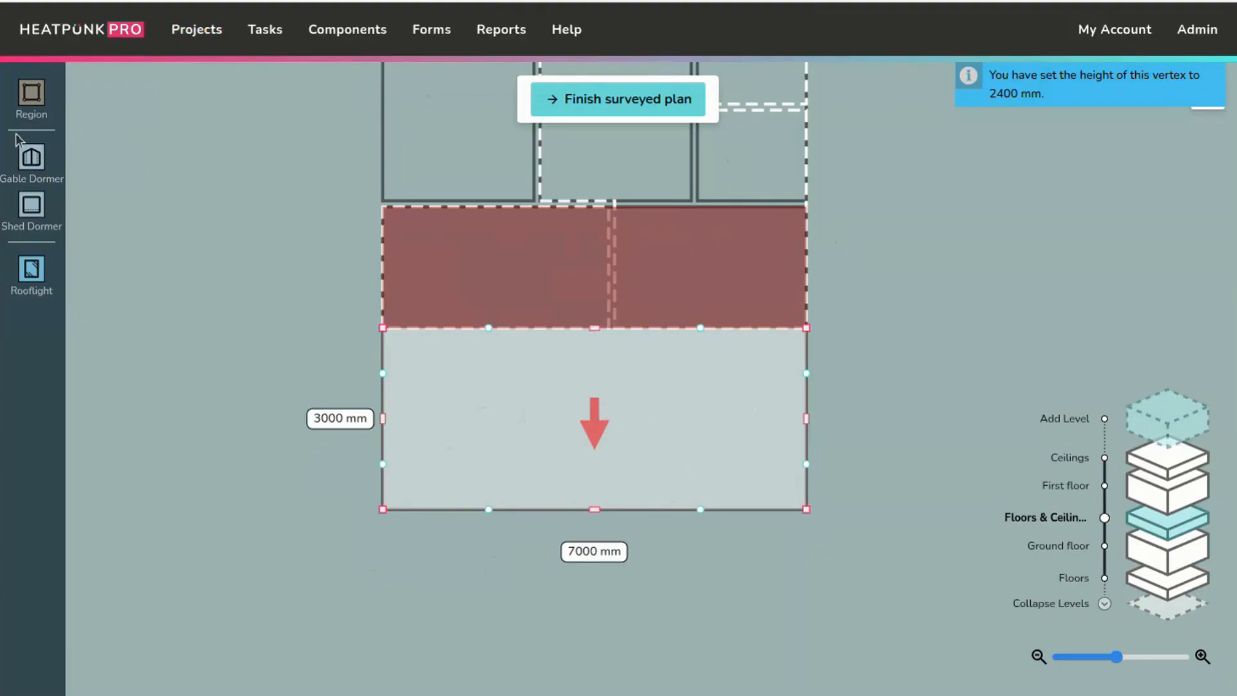
Add two rooflights to the sloped region, one either side of the slope arrow, sizing the first to about 1174 by 1258 mm.
left_click(31, 270)
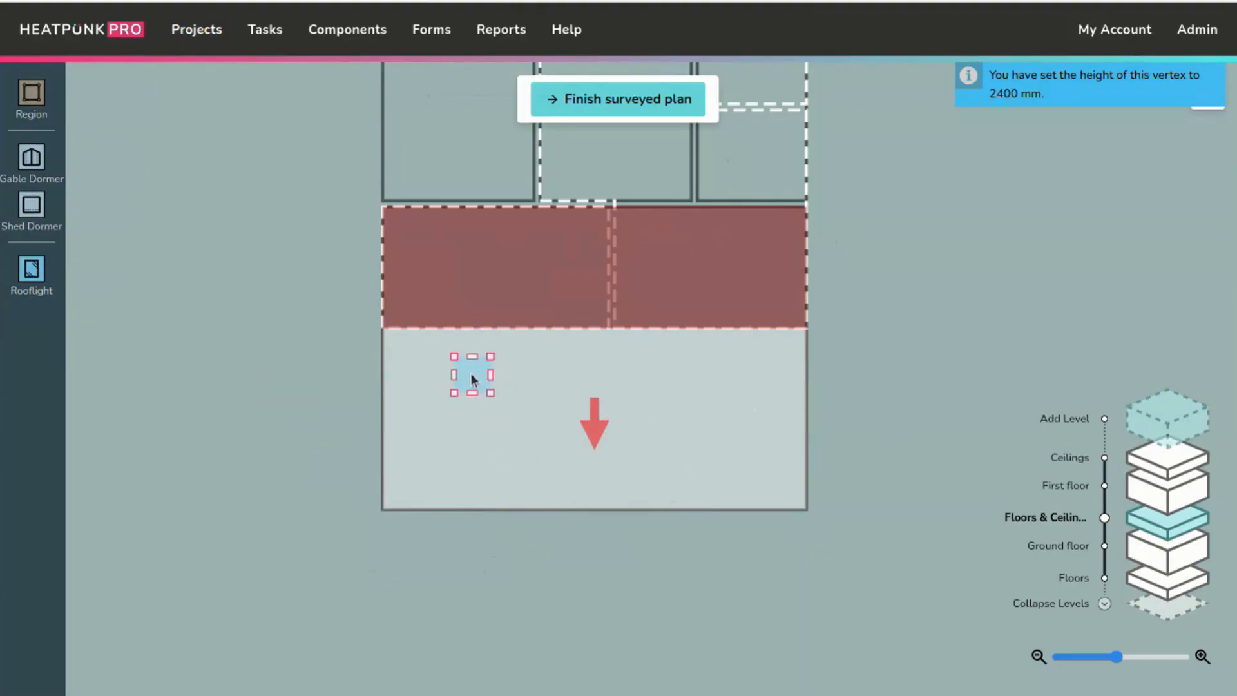
left_click(455, 383)
left_click_drag(477, 408, 508, 440)
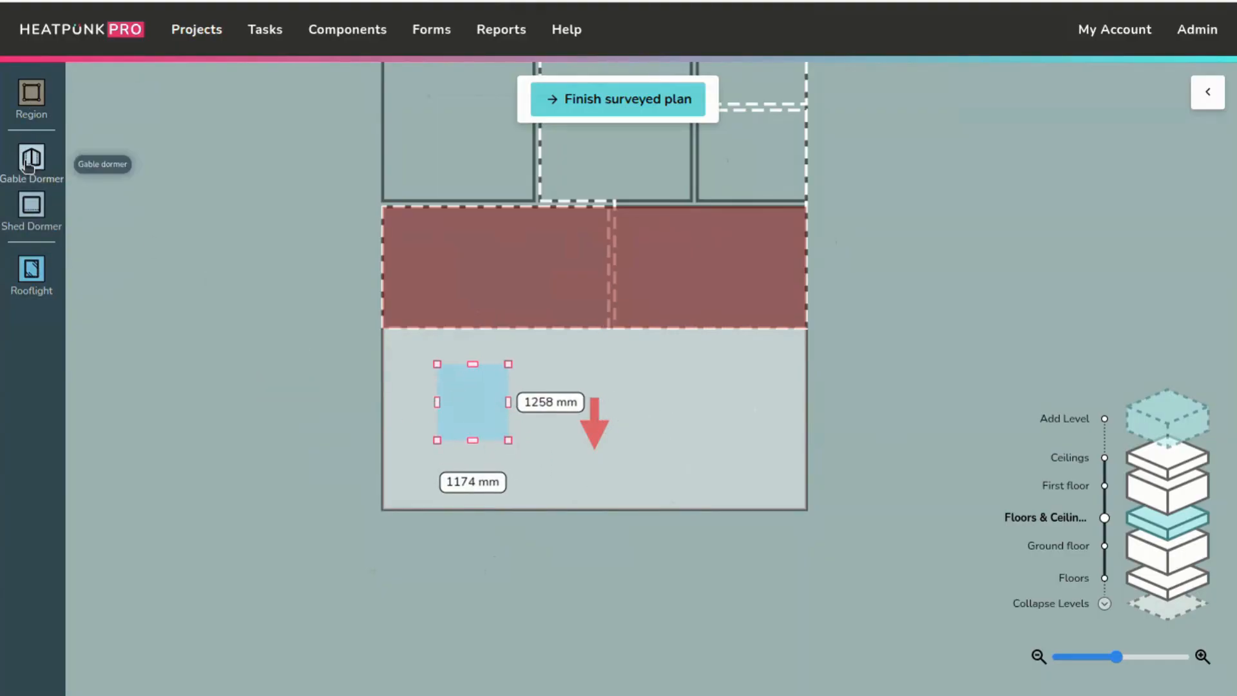
left_click(30, 271)
left_click(664, 382)
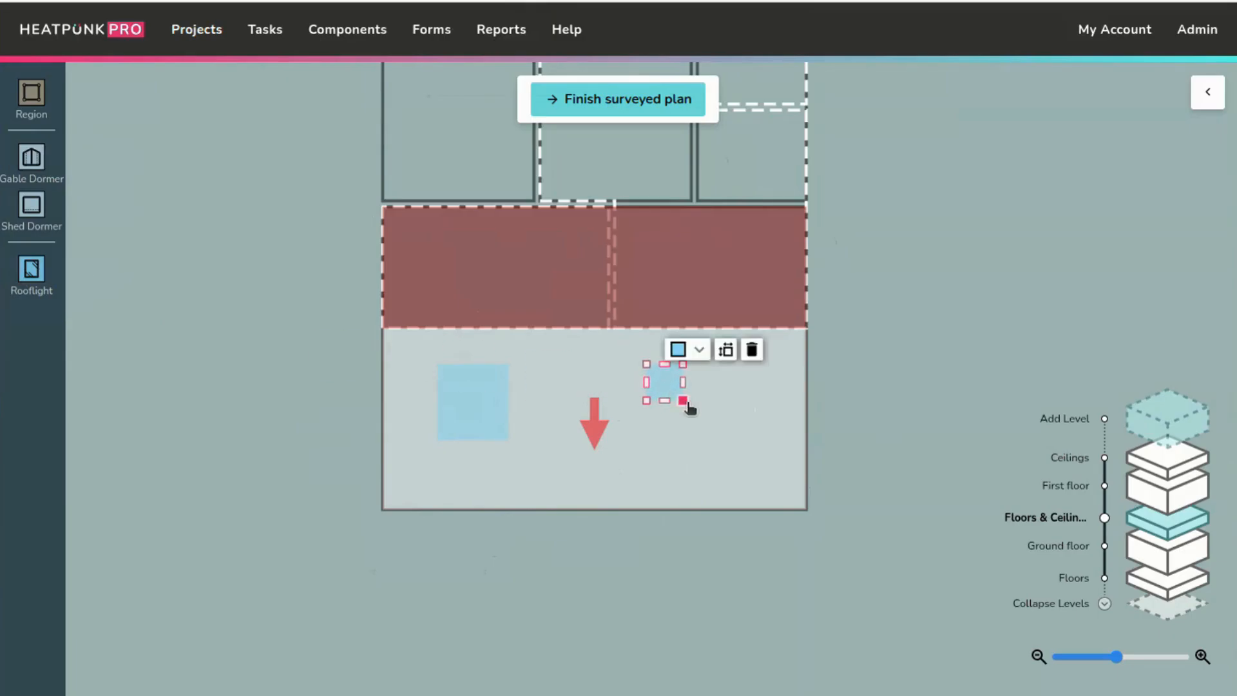
left_click_drag(683, 400, 702, 423)
left_click(625, 391)
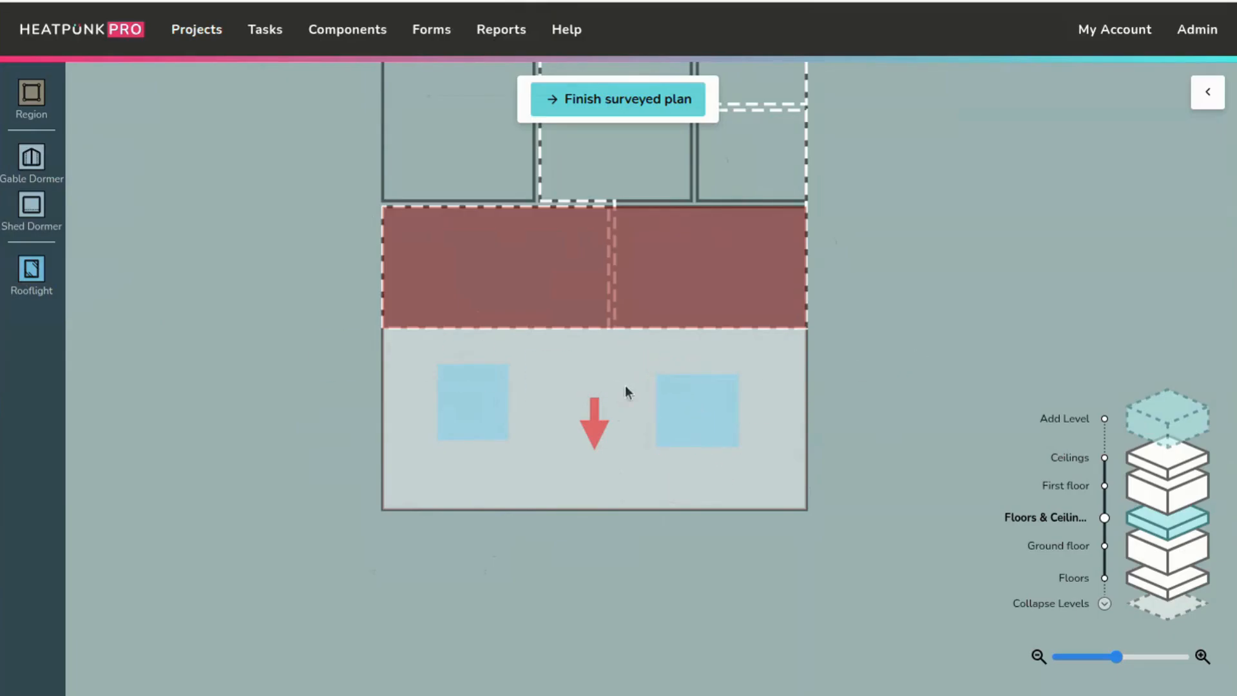
Check the Kitchen / Dining room on the ground floor and the first-floor Bath and Bedroom 3 walls facing the extension.
left_click(1153, 546)
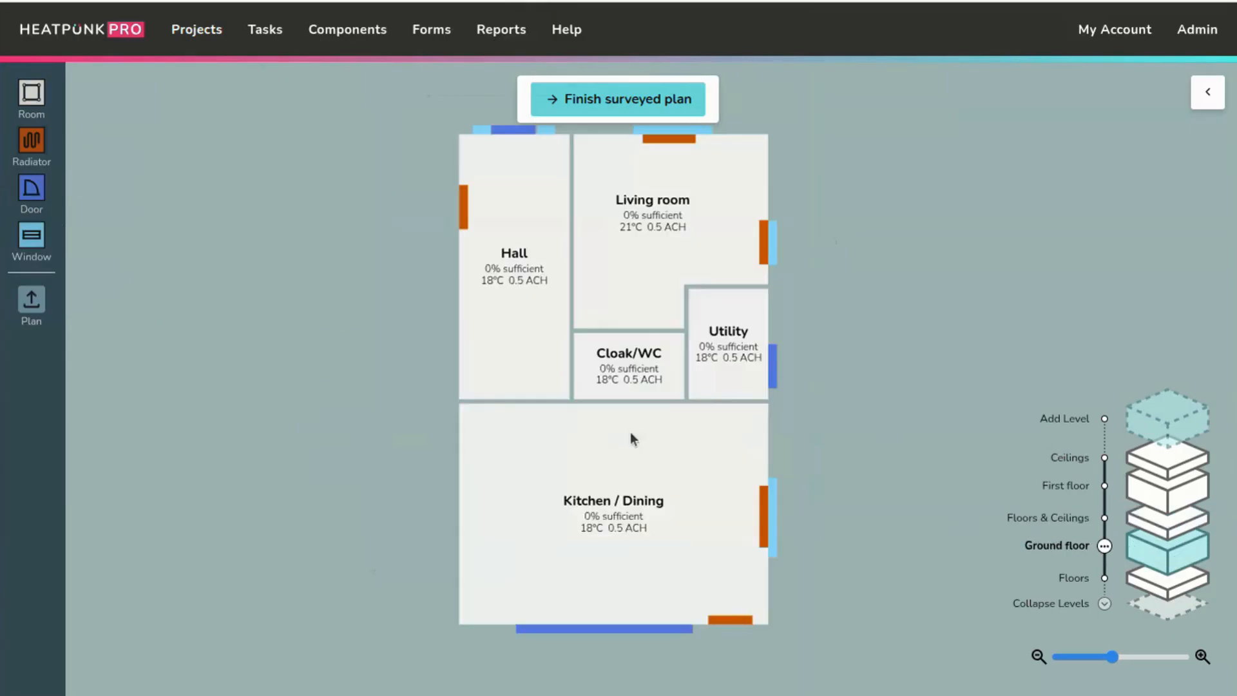
scroll(362, 403, "down", 2)
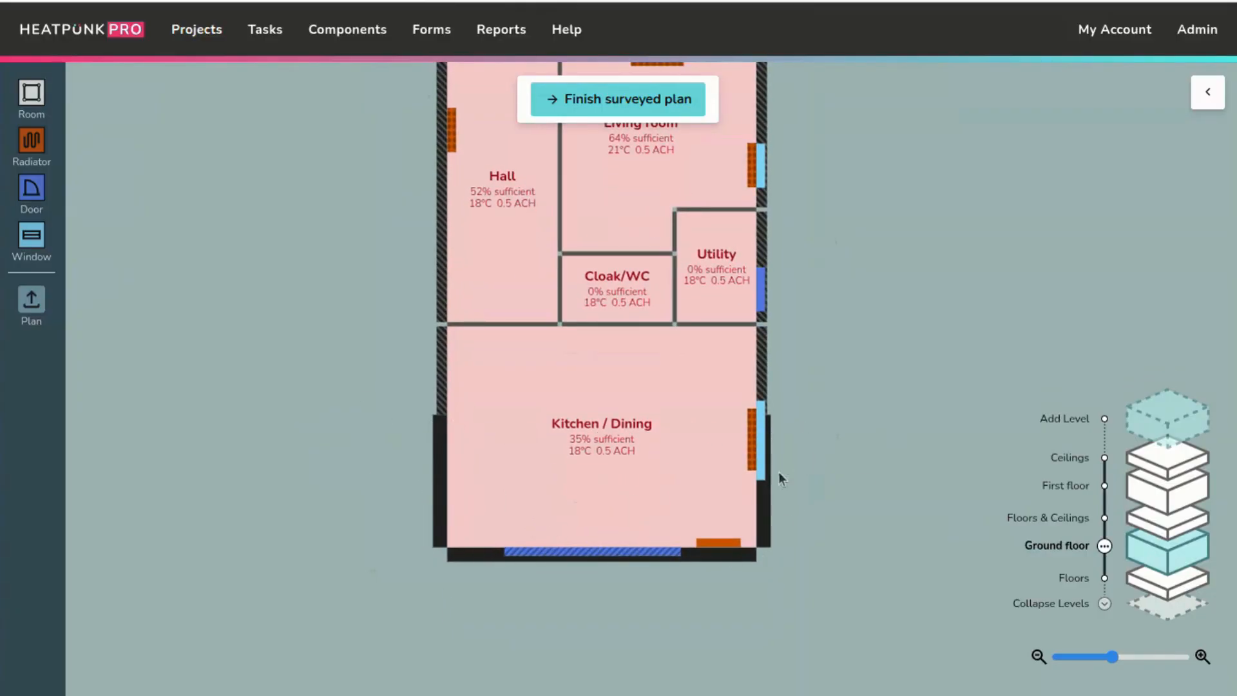
left_click(1165, 524)
left_click(1168, 512)
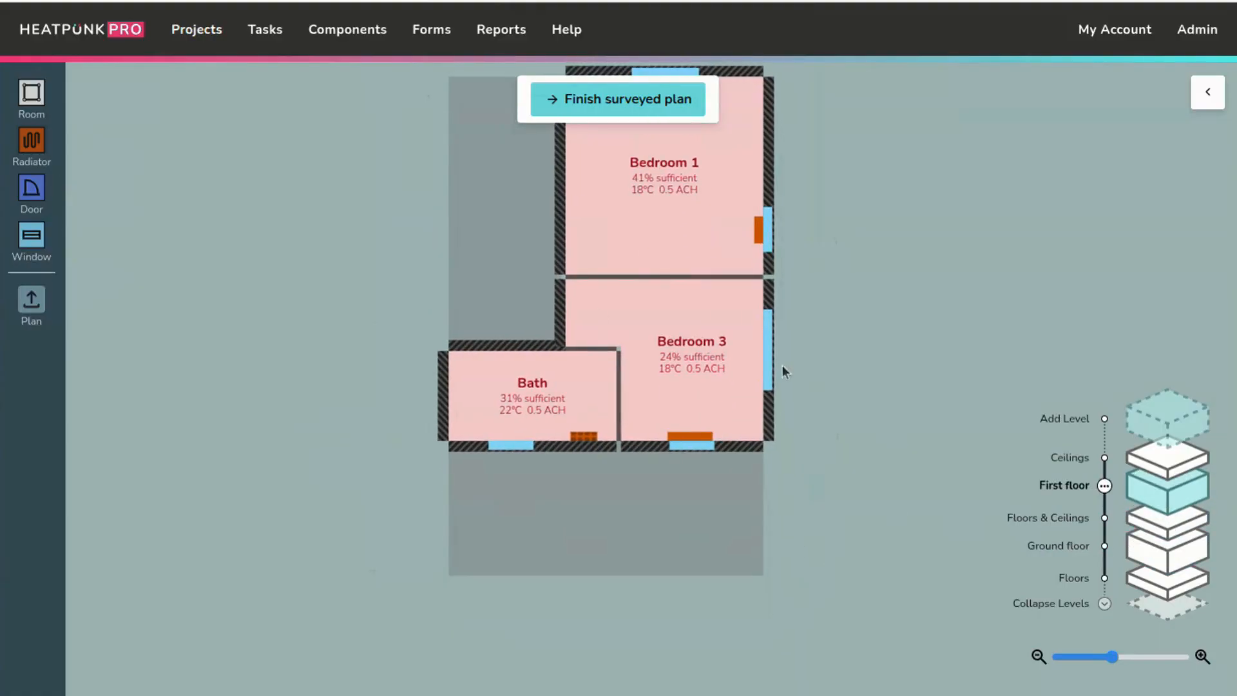
scroll(613, 584, "up", 3)
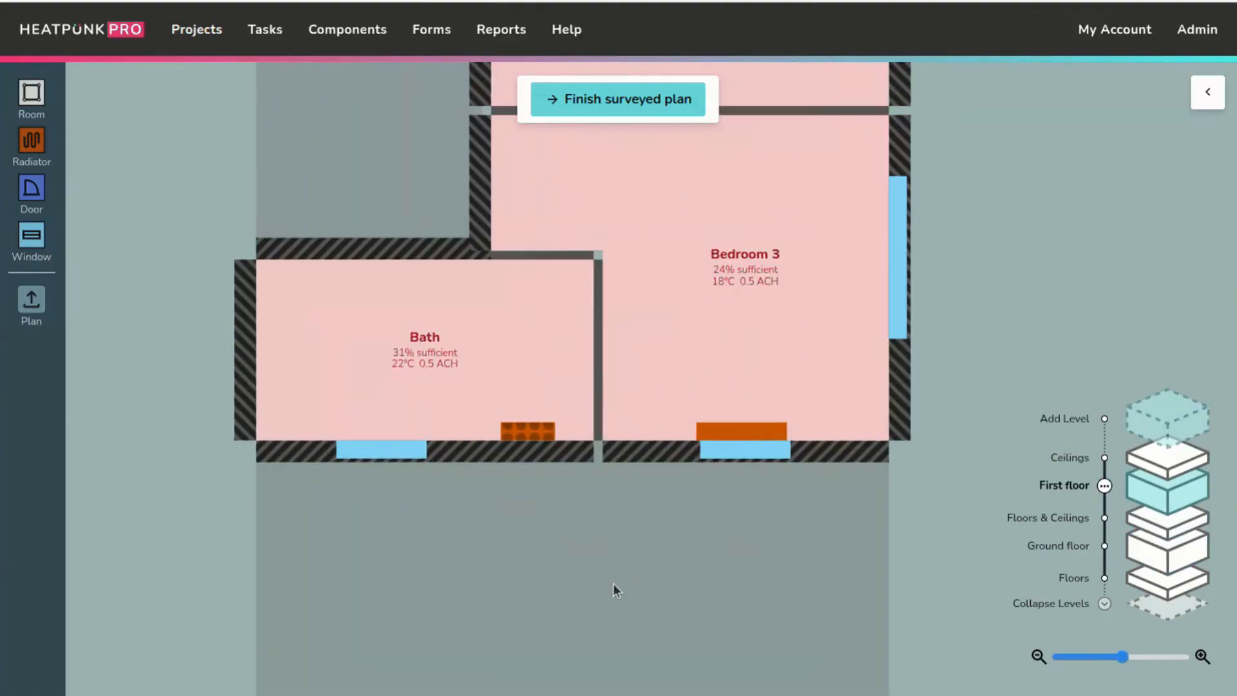
left_click(454, 408)
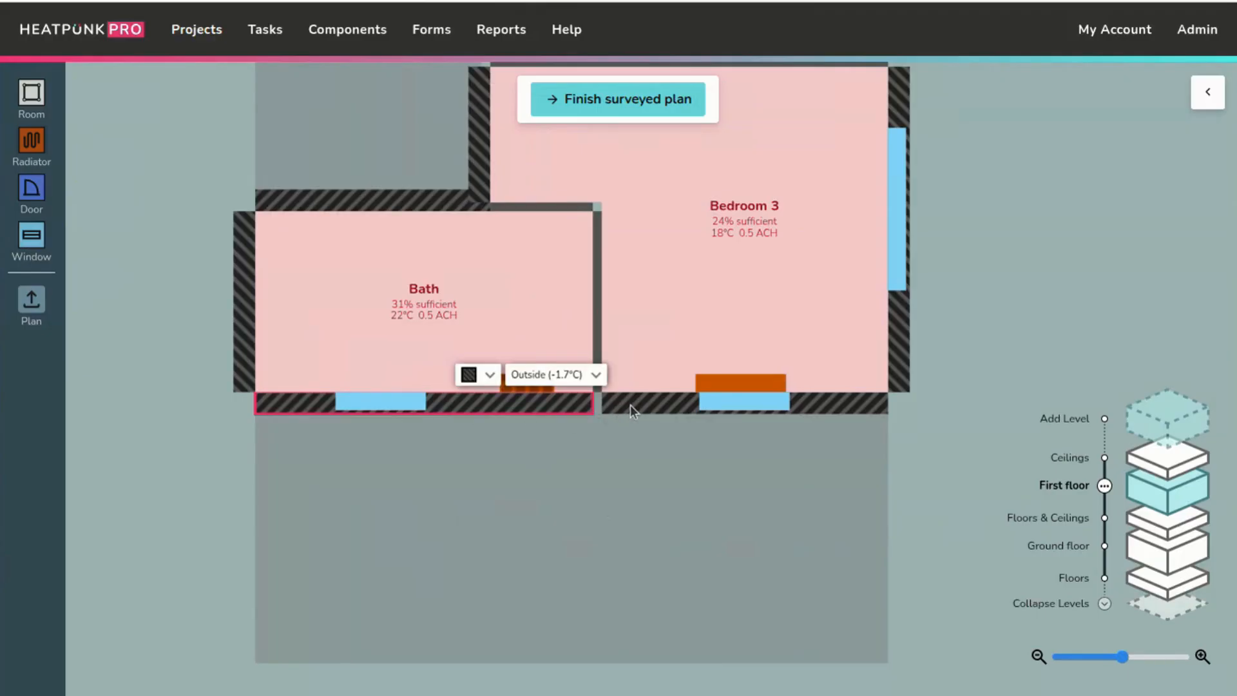
left_click(630, 405)
Delete the Bath and Bedroom 3 windows from the first-floor walls facing the extension.
left_click(384, 404)
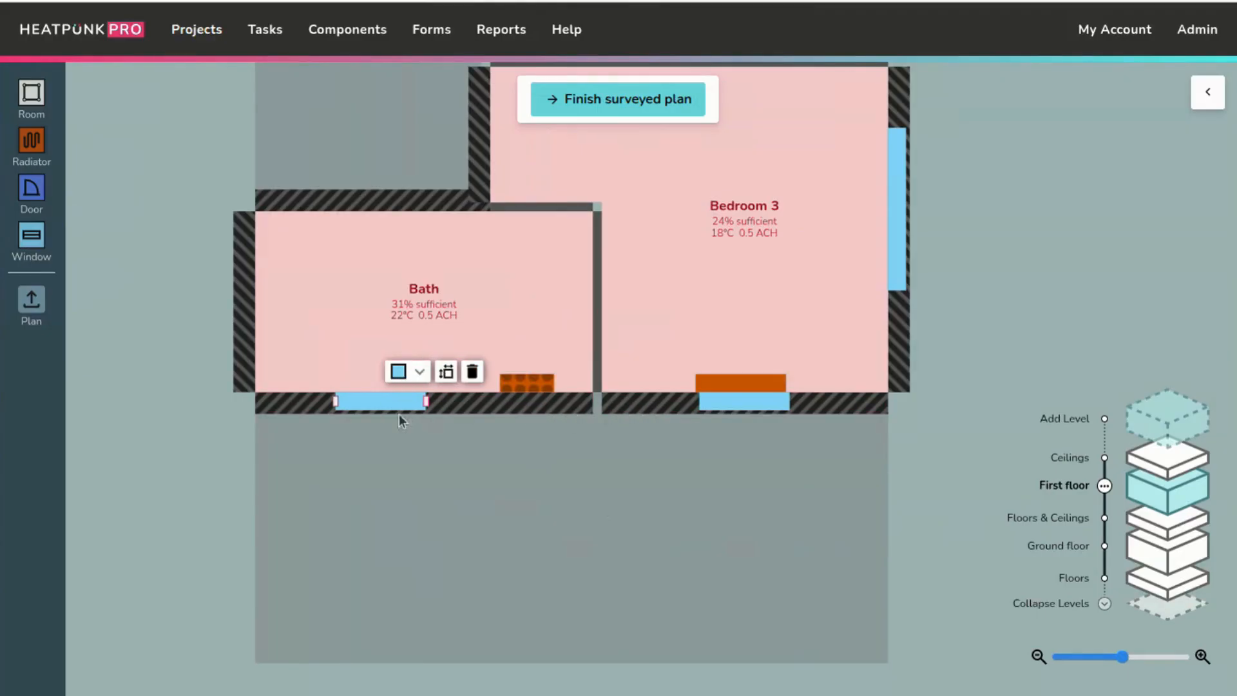
left_click(472, 371)
left_click(755, 72)
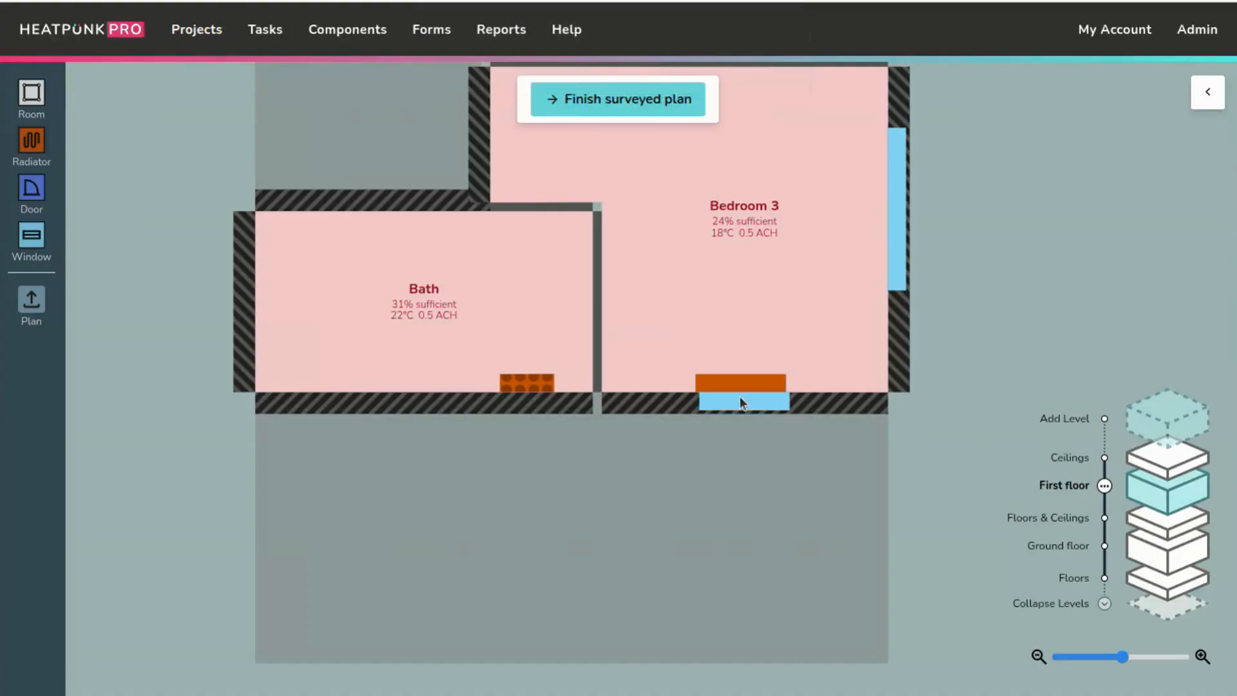
left_click(744, 396)
left_click(833, 366)
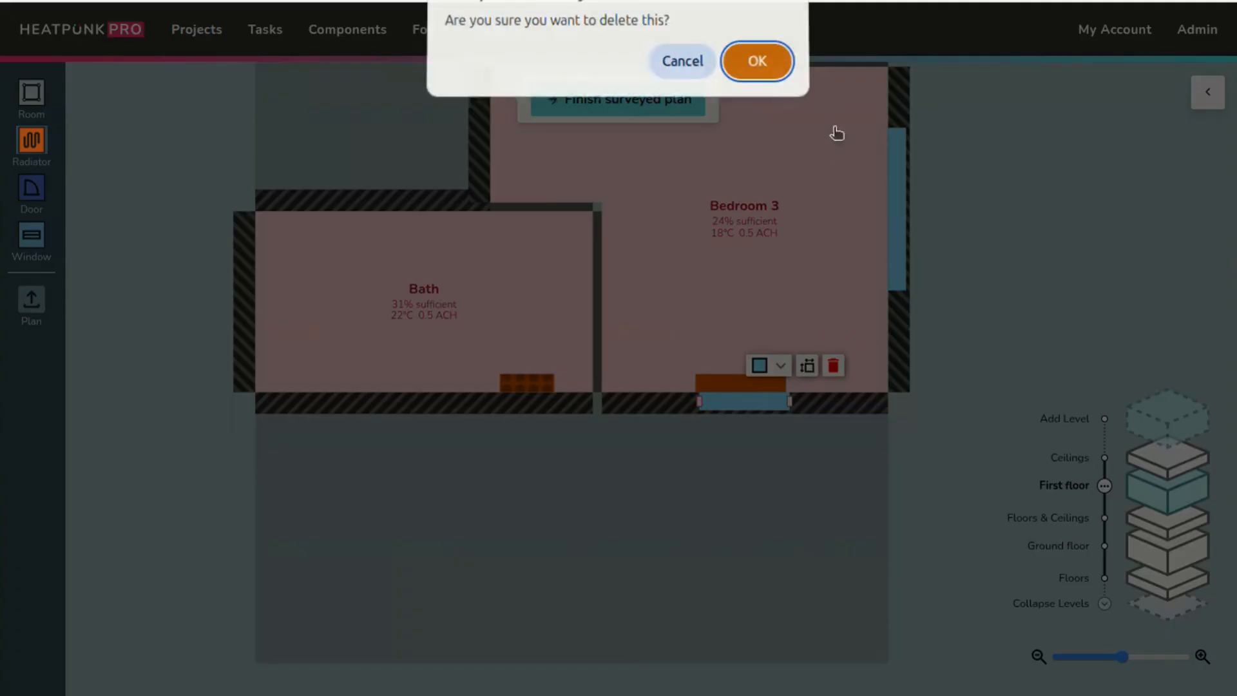
left_click(755, 69)
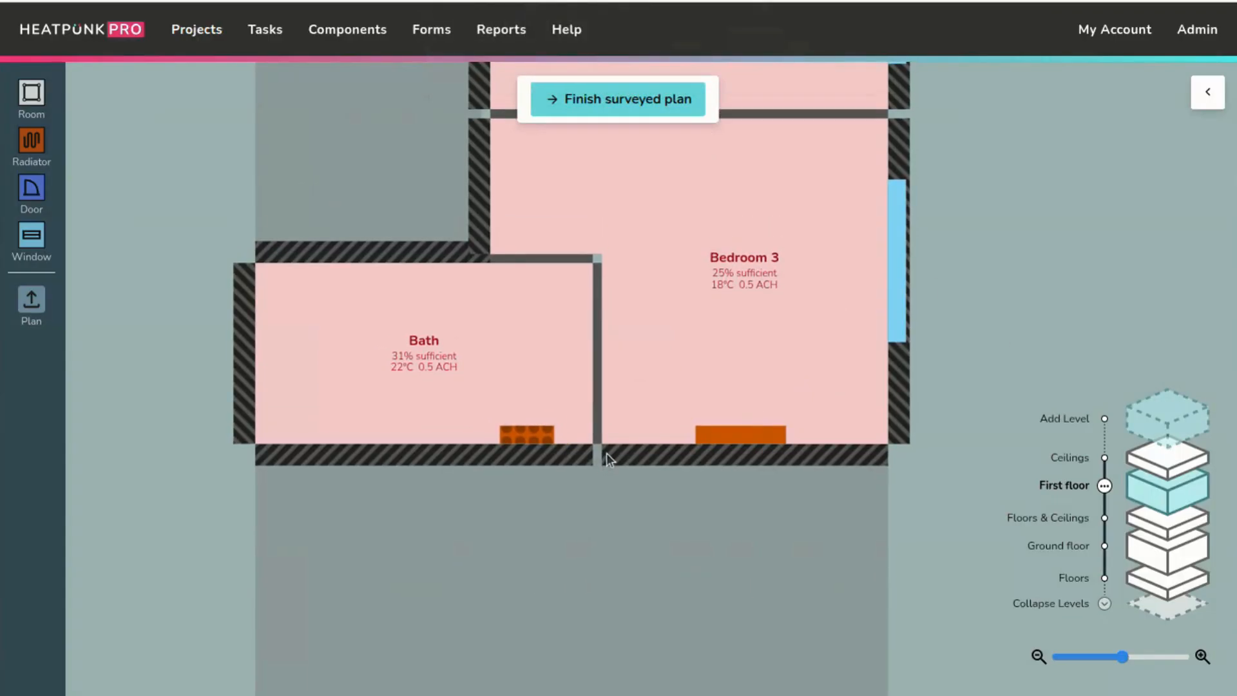
Set the other side of the Bath wall facing the extension to Heated Space (18°C).
left_click(606, 453)
left_click(519, 455)
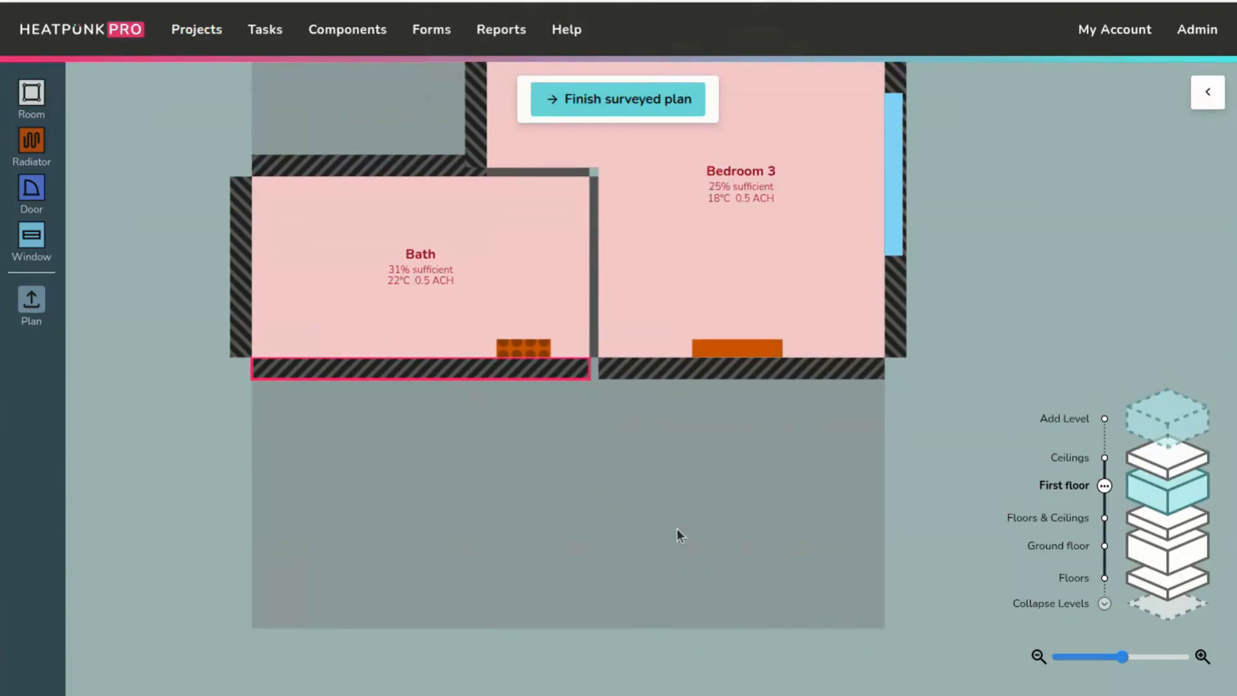
scroll(676, 529, "down", 1)
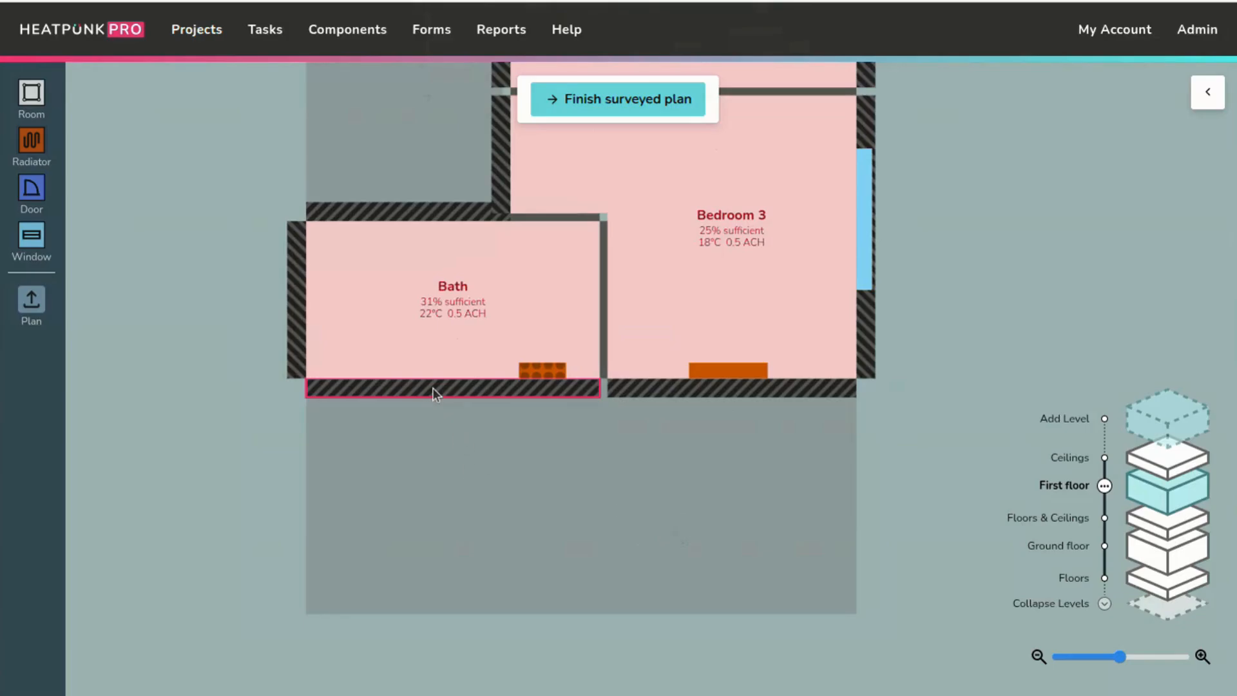
left_click(574, 357)
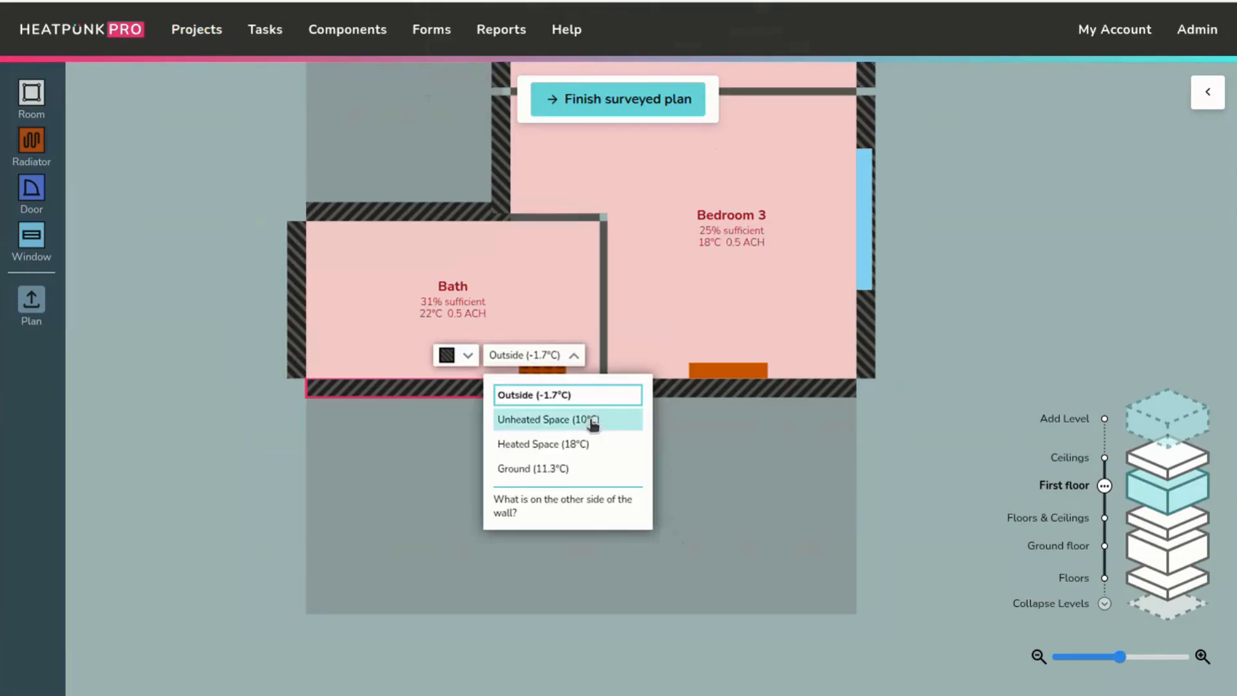
left_click(585, 444)
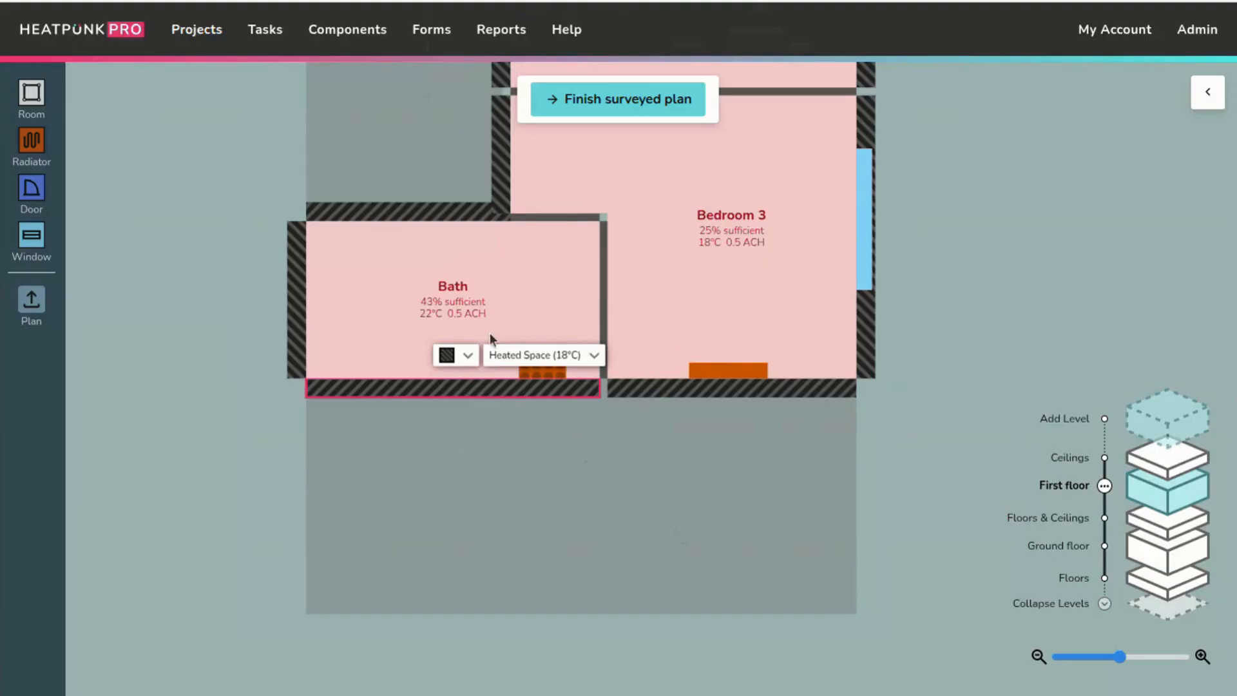
Set the other side of the Bedroom 3 wall facing the extension to Heated Space (18°C).
left_click(615, 387)
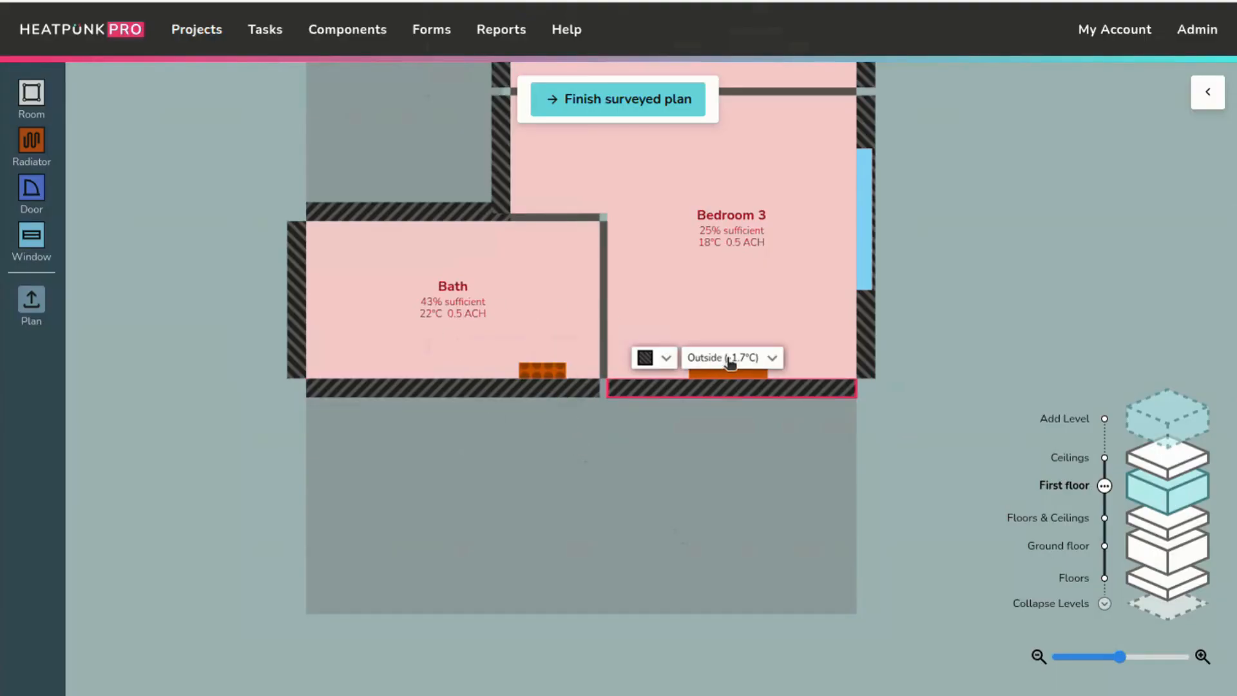
left_click(730, 358)
left_click(738, 449)
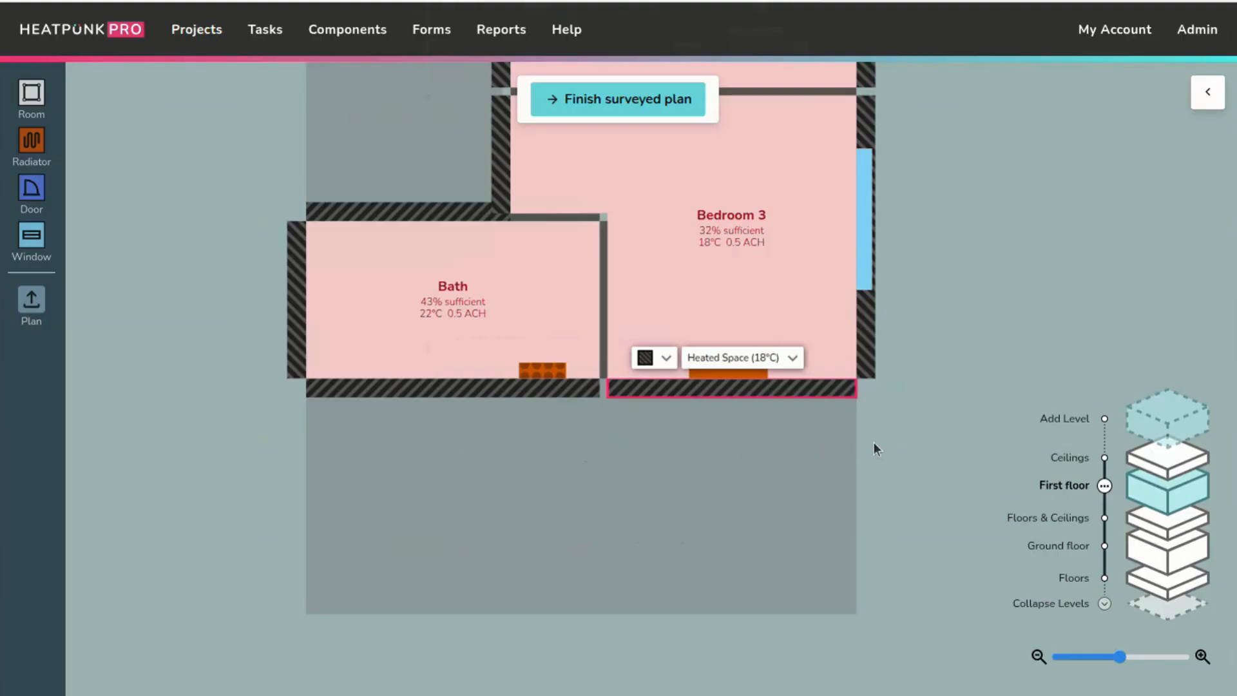
left_click(724, 393)
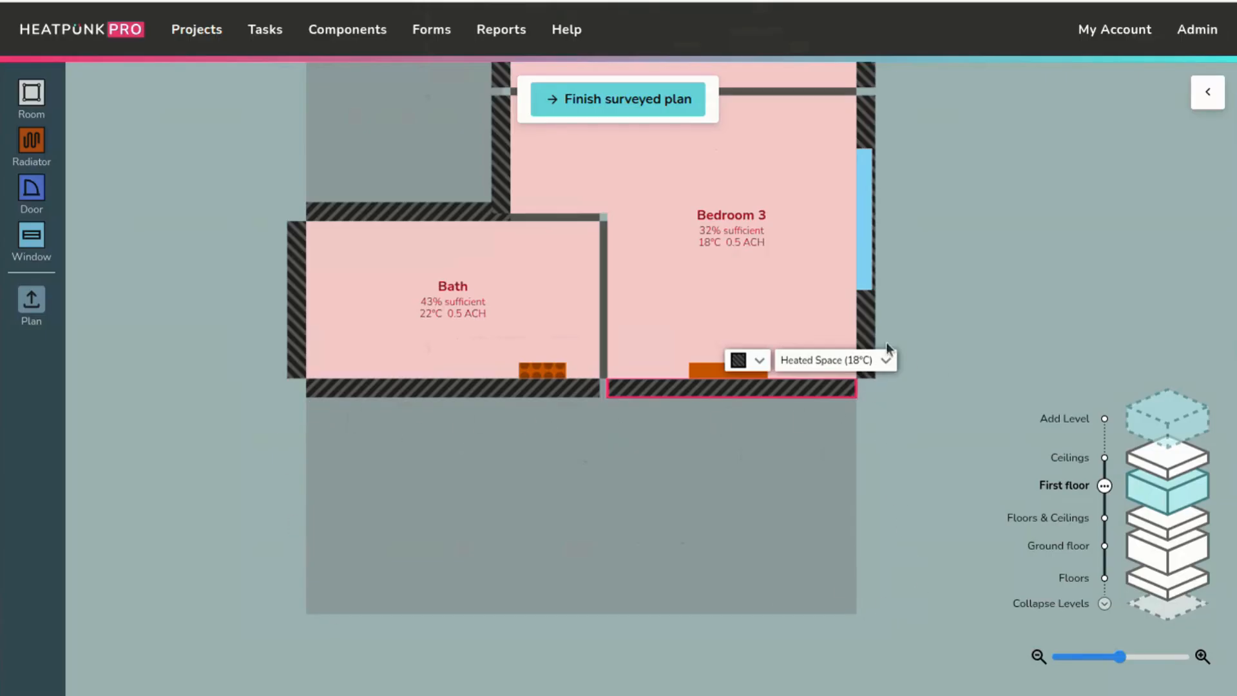
Set the room height of the ground-floor Hall to 5000 mm.
left_click(449, 390)
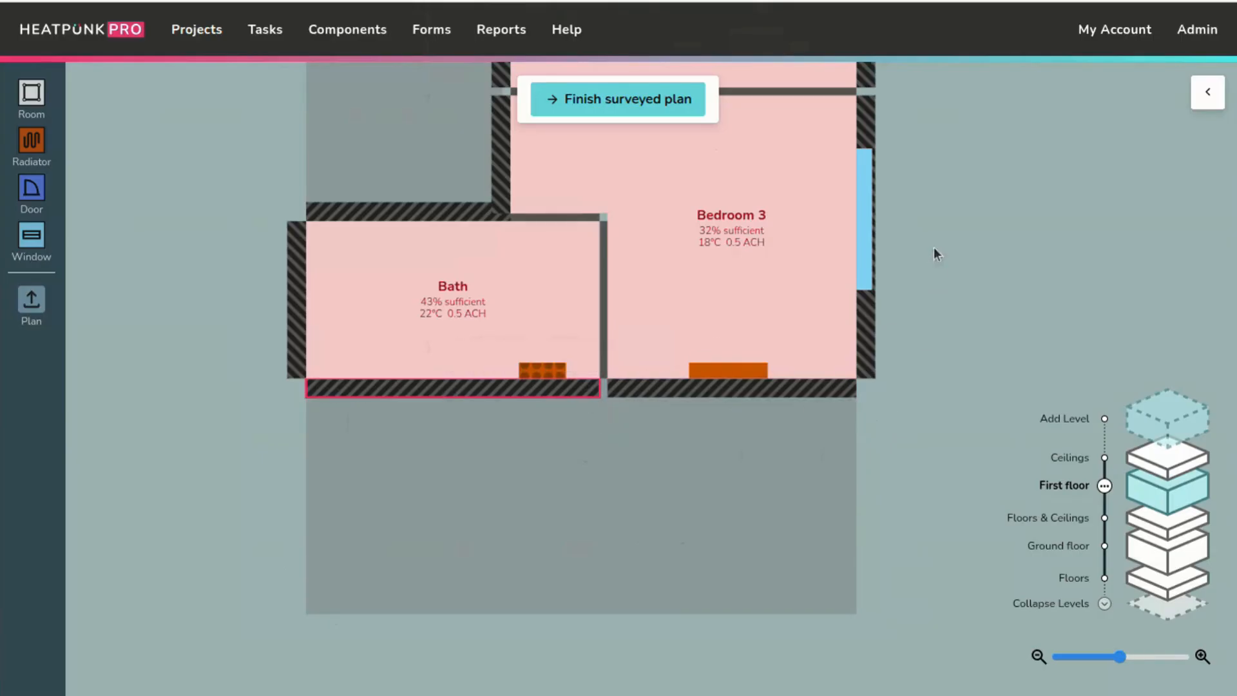
left_click_drag(933, 246, 941, 390)
left_click(1171, 565)
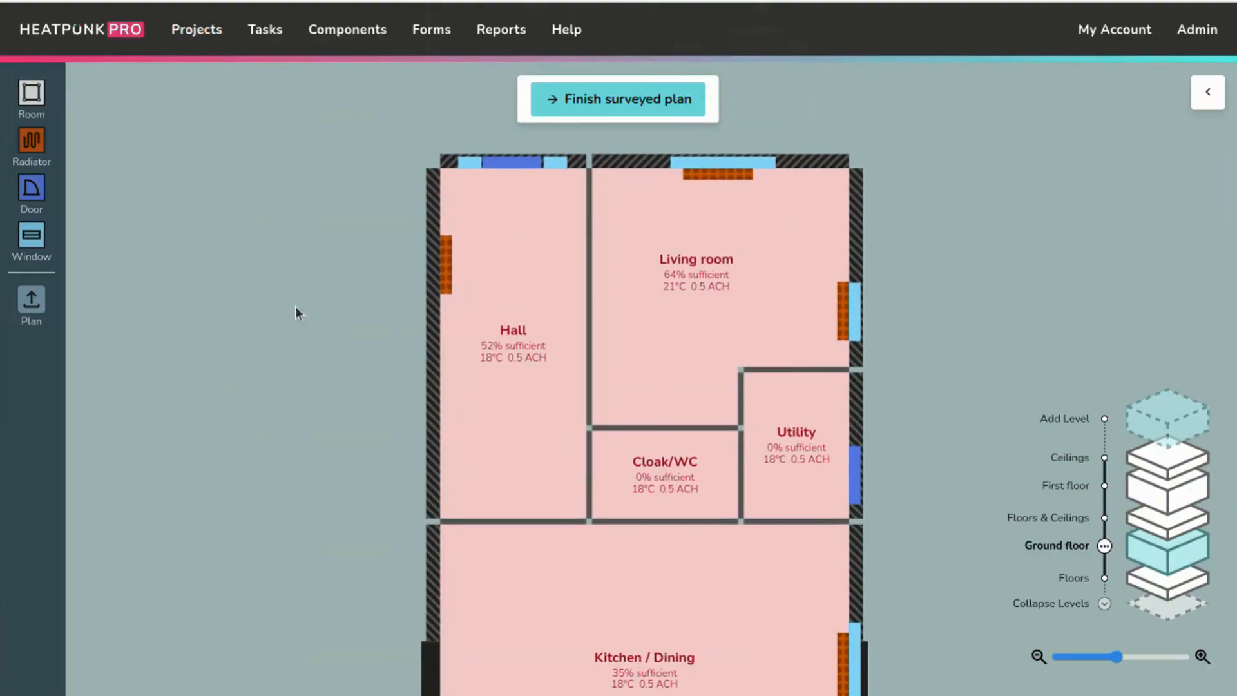
left_click(489, 390)
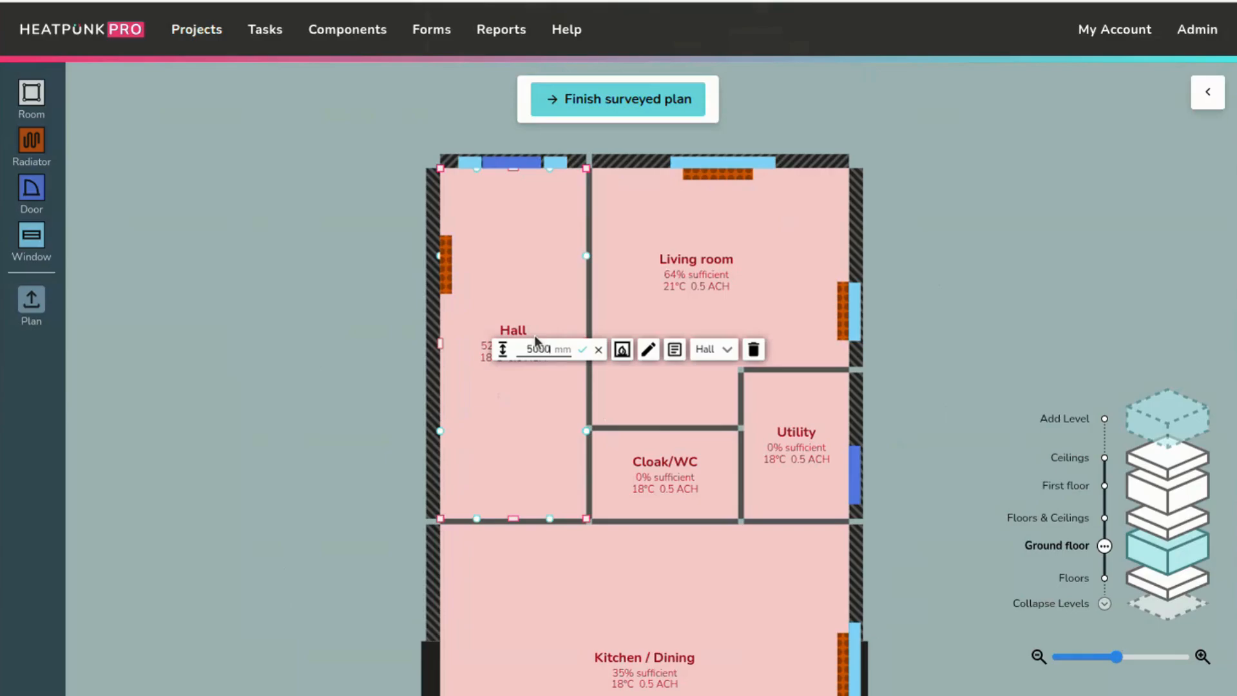
left_click(583, 349)
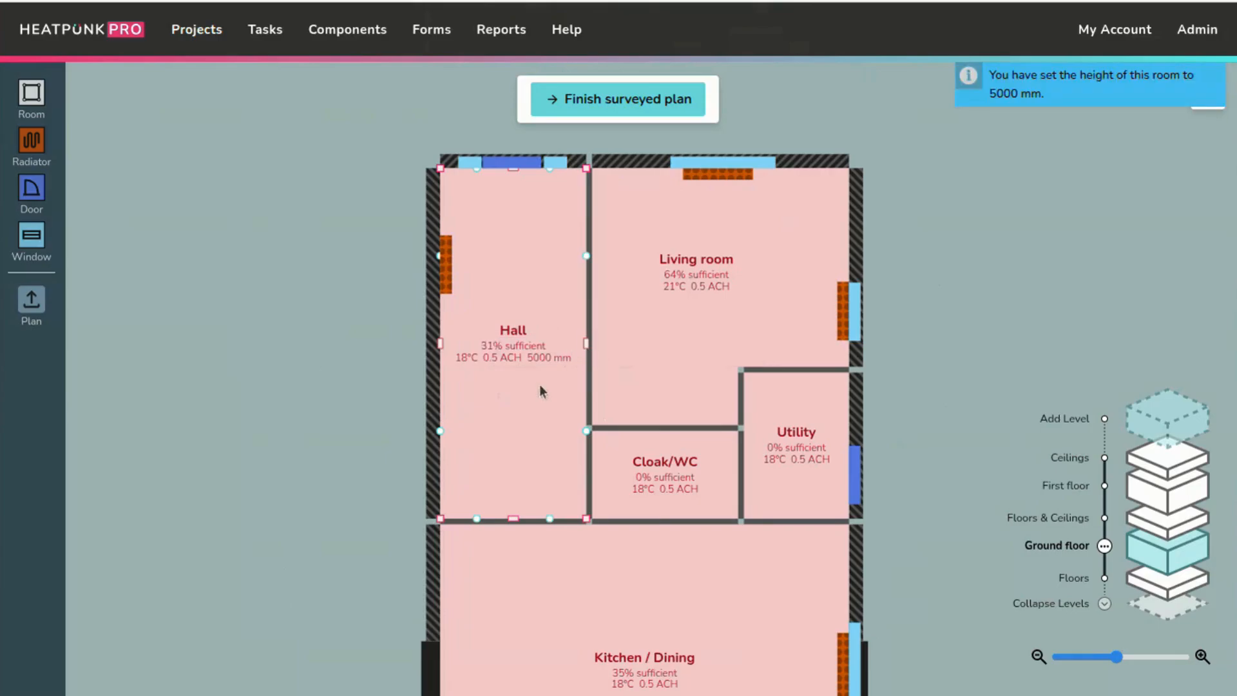
left_click(375, 368)
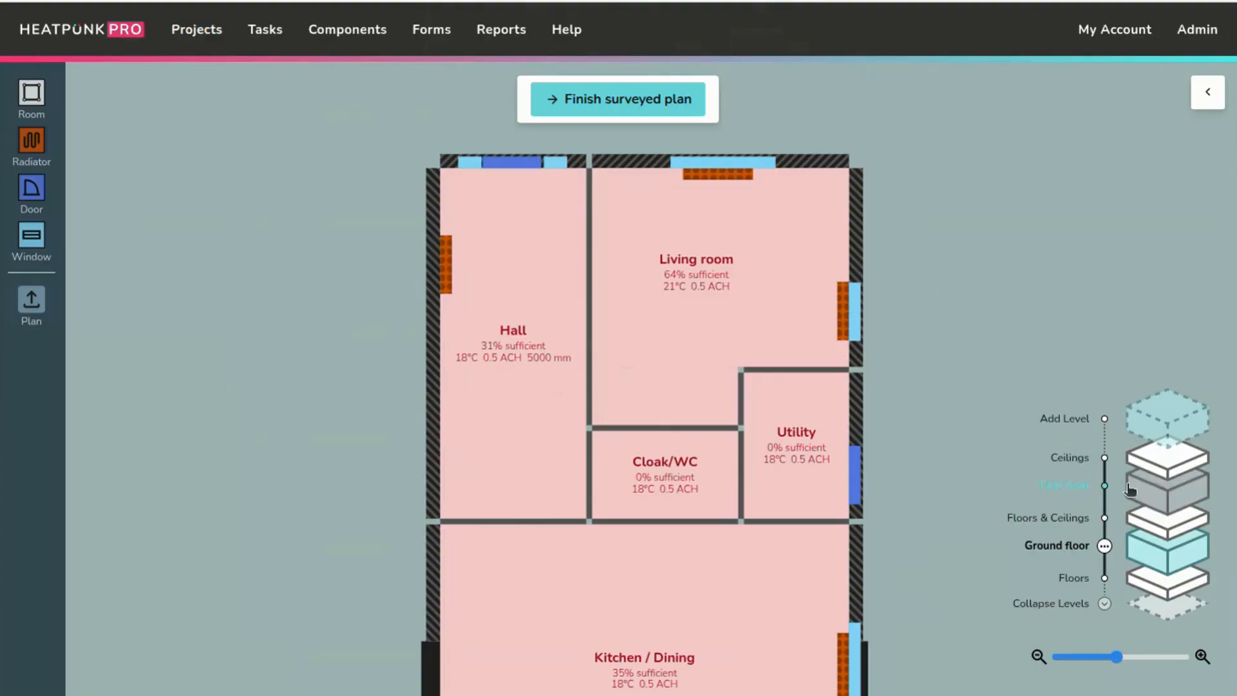
Try Heated Space (18°C) as the other side of the first-floor Bedroom 1 wall beside the void above the Hall, and restore Outside (-1.7°C).
left_click(1148, 498)
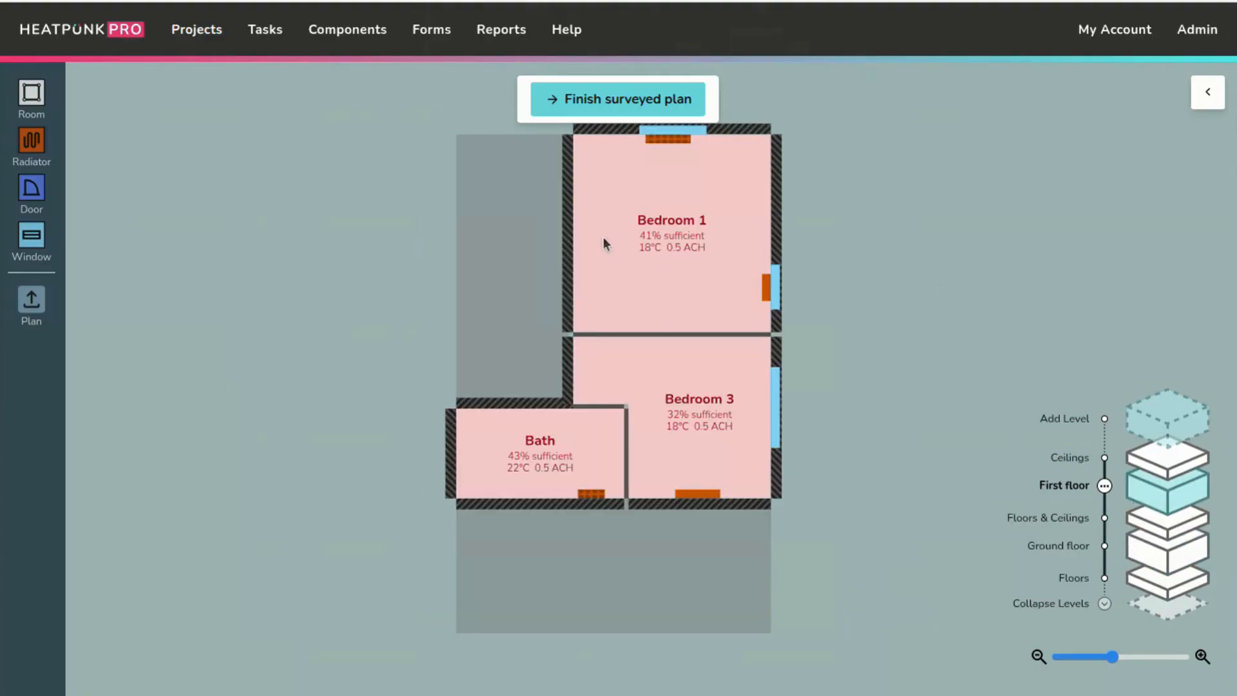
left_click(566, 179)
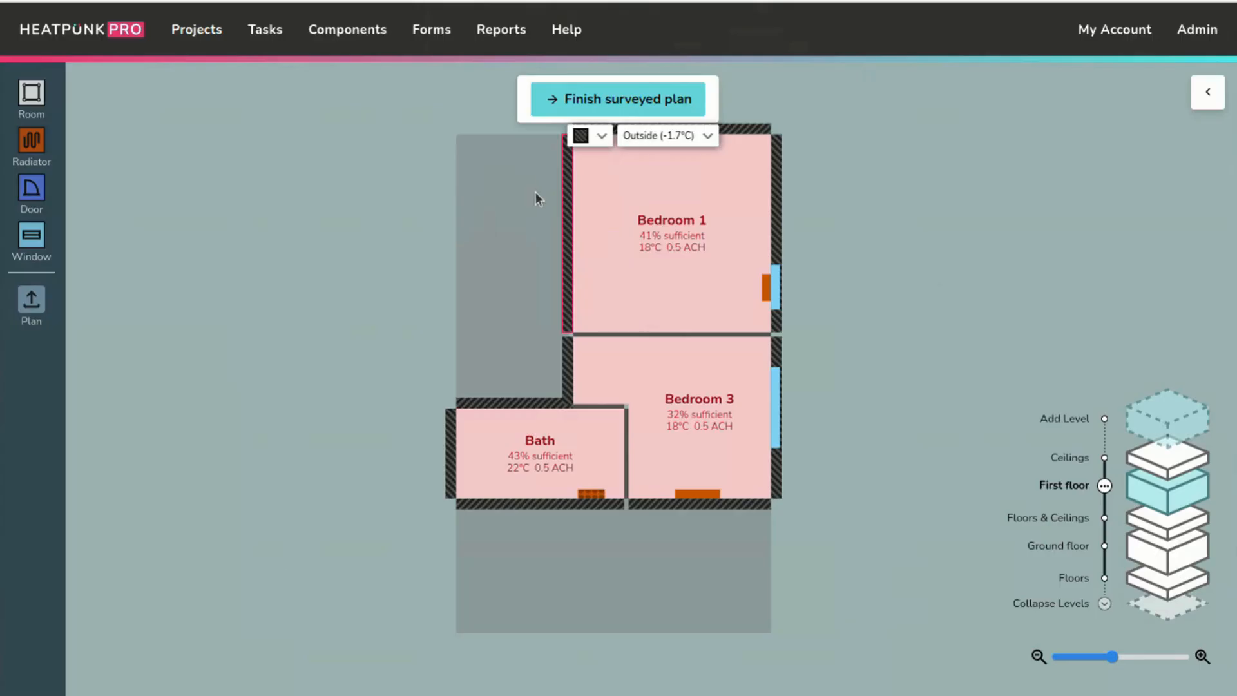
left_click(682, 139)
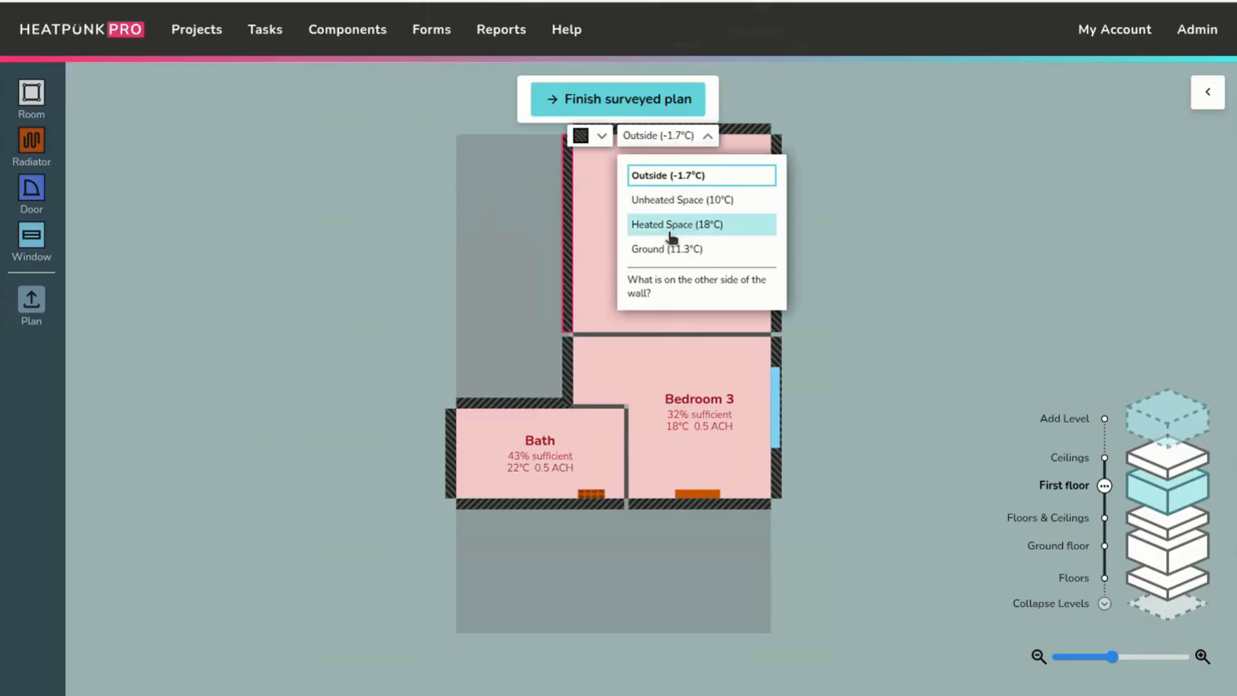
left_click(673, 221)
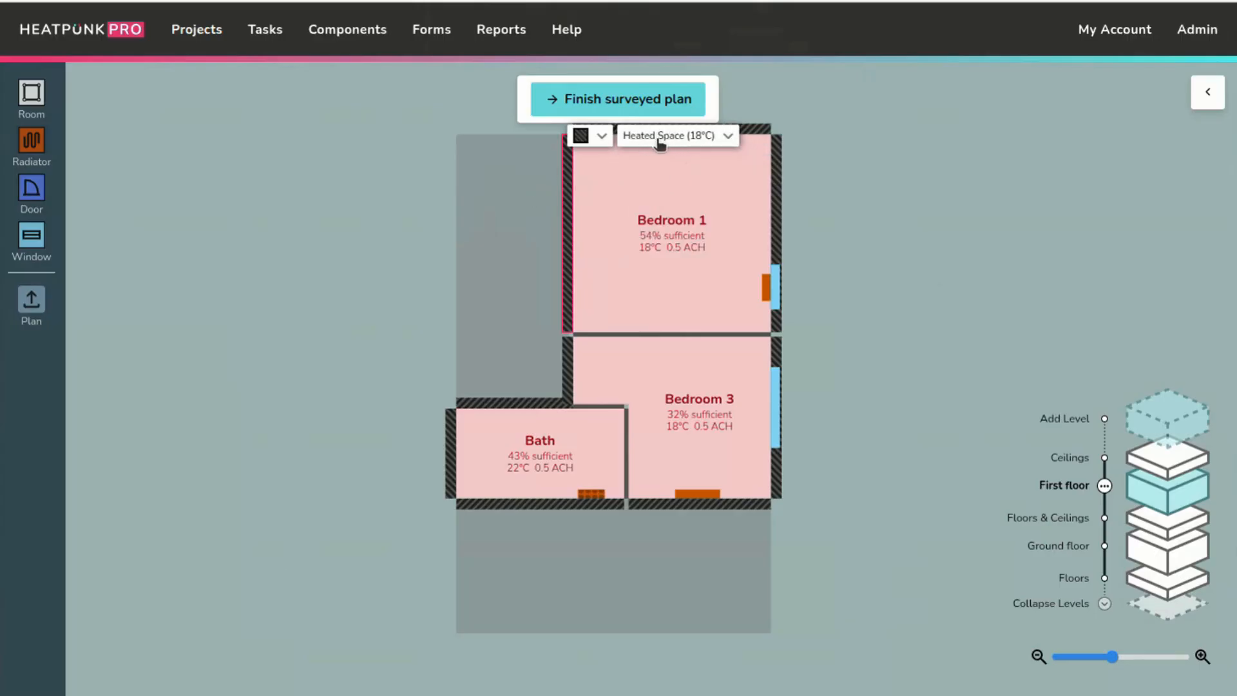
left_click(671, 143)
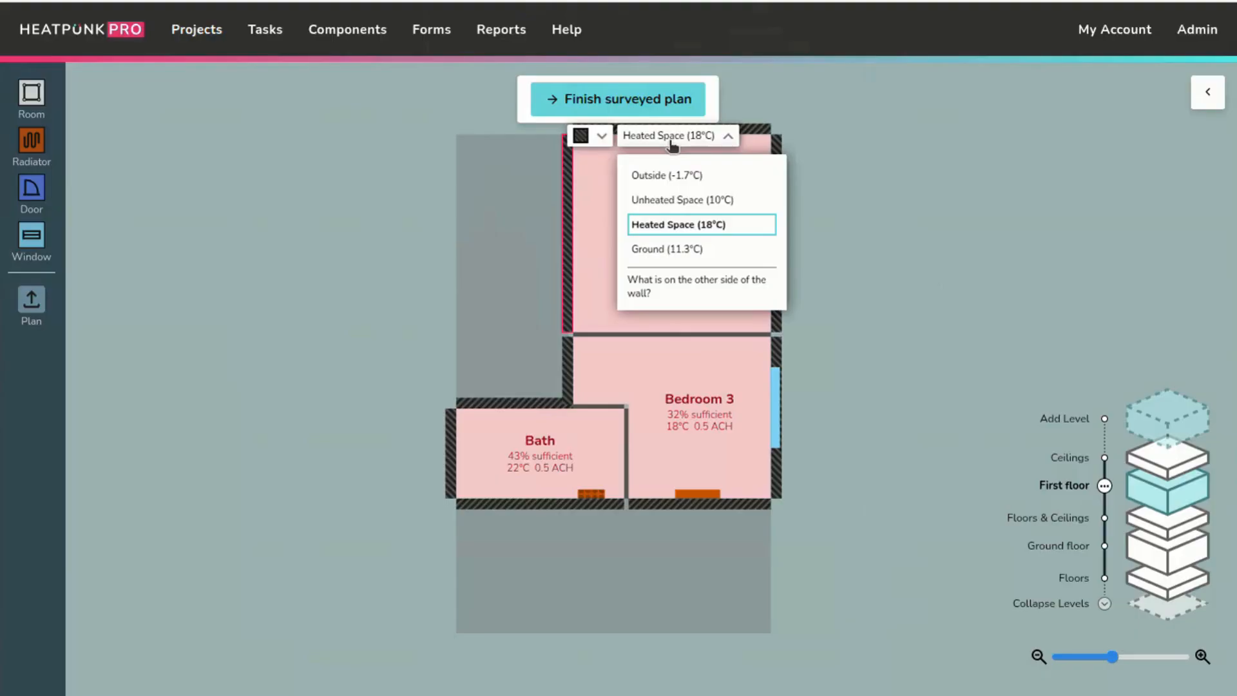
left_click(675, 175)
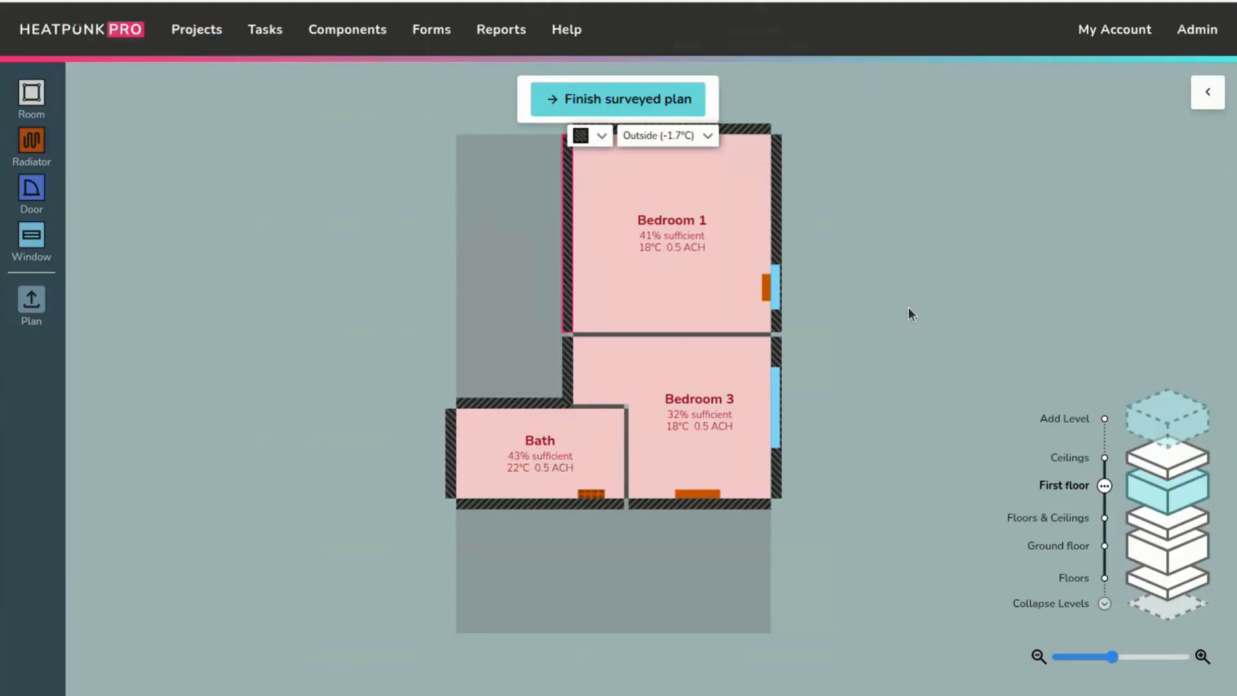
Set the room height of the ground-floor Hall back to 2400 mm.
left_click(1167, 550)
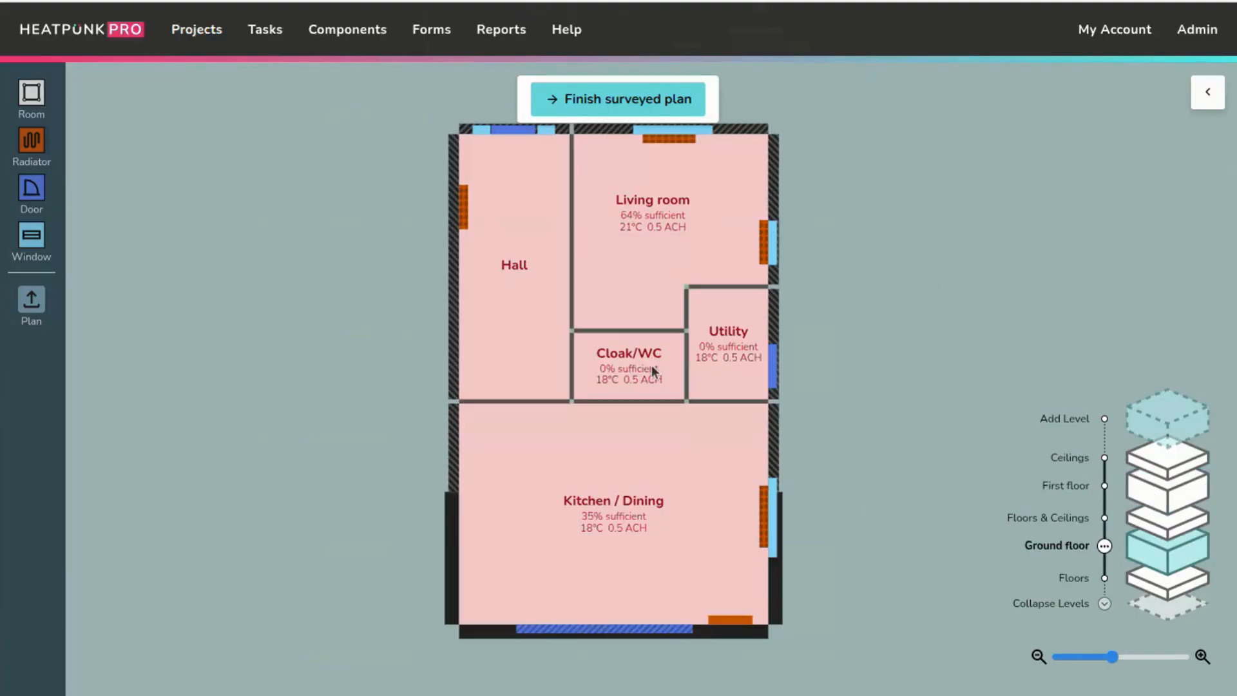
left_click(483, 243)
left_click(494, 210)
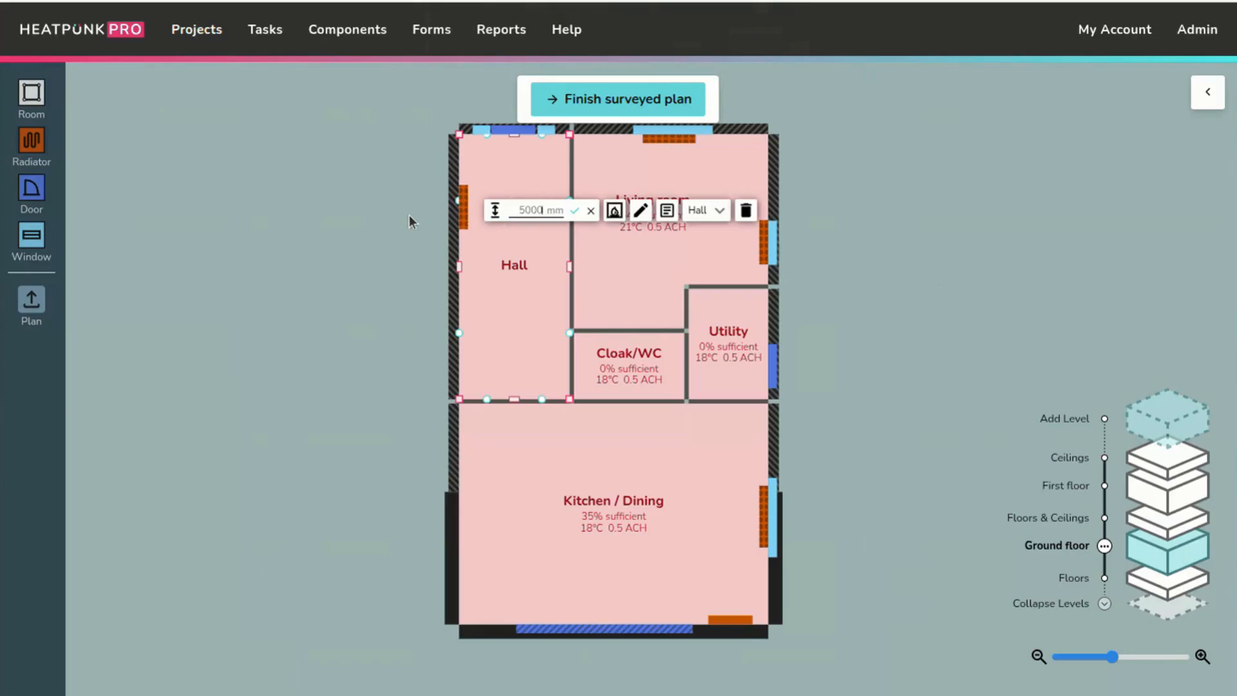
type("2400")
left_click(575, 210)
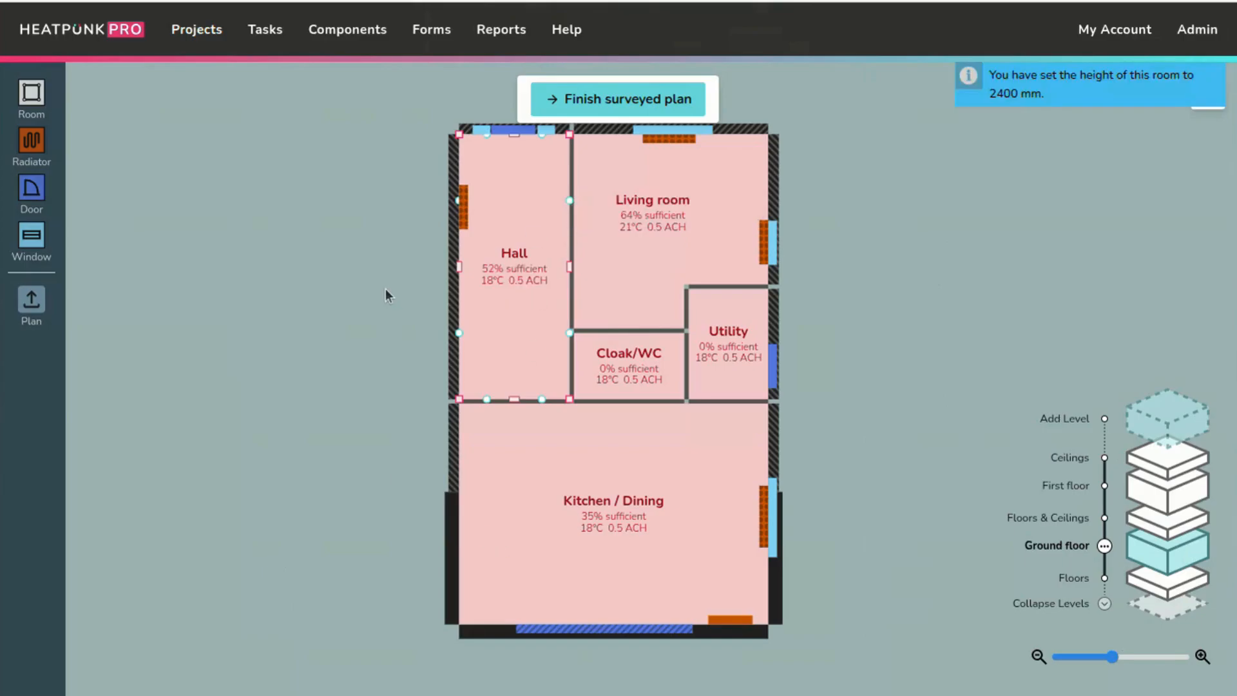
scroll(386, 288, "up", 3)
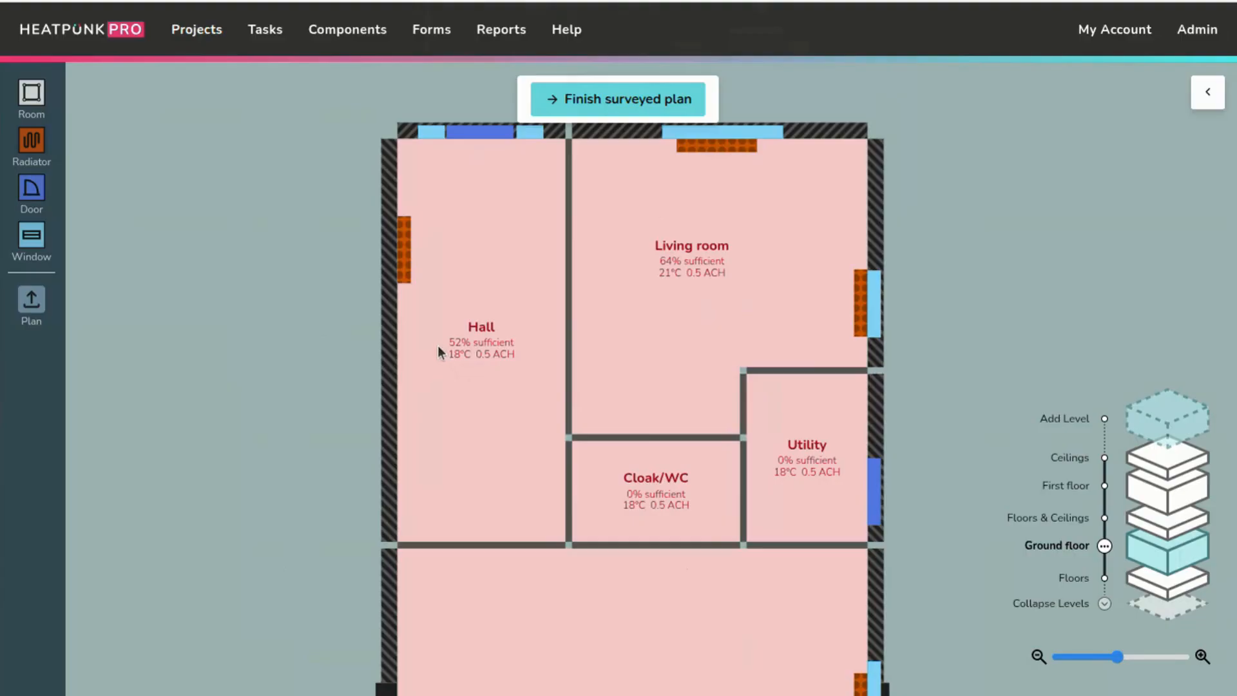
Add a first-floor room filling the void above the Hall, between the outer wall, Bedroom 1, Bedroom 3 and the Bath.
left_click(1181, 507)
left_click_drag(31, 92, 512, 195)
left_click_drag(512, 248, 528, 411)
Assign the Landing room type to the new first-floor room above the Hall.
left_click(525, 263)
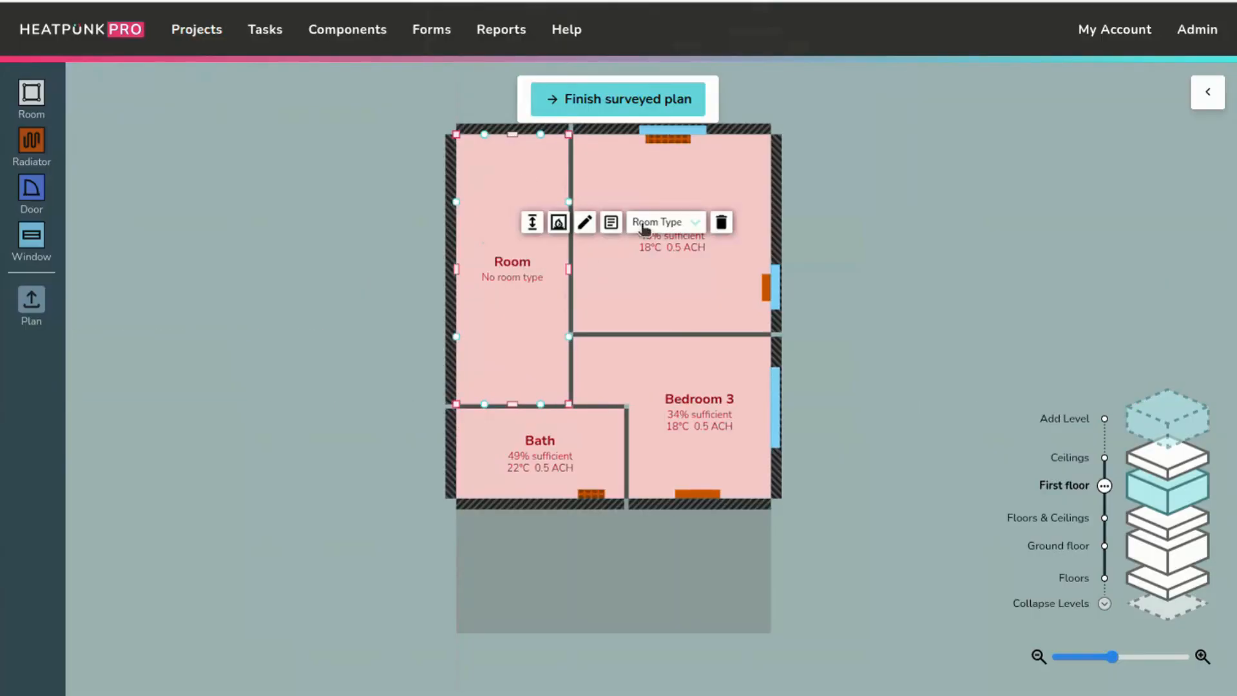
left_click(656, 224)
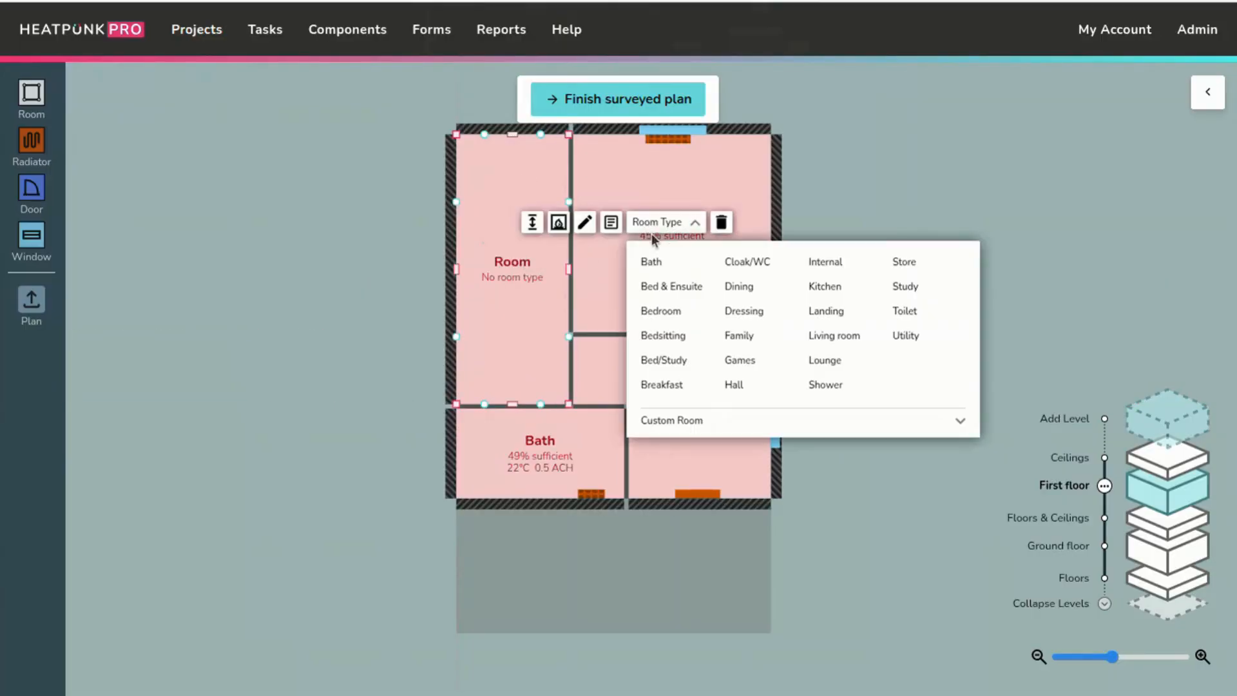
left_click(830, 313)
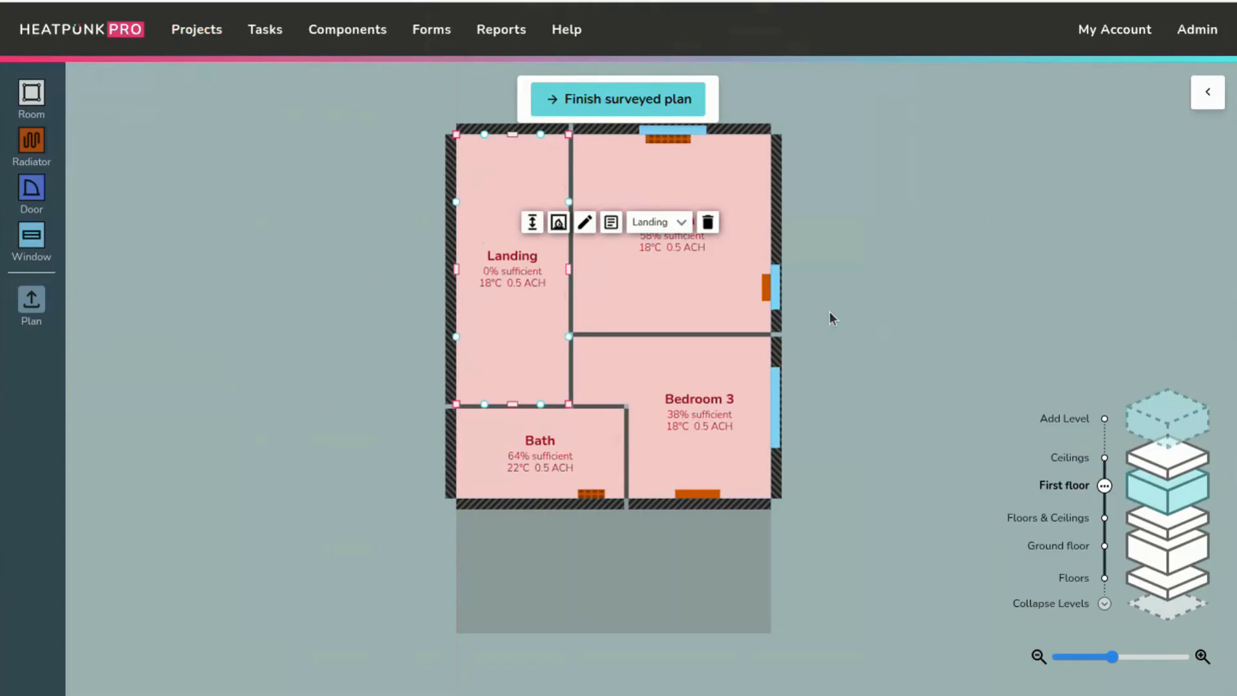
left_click(368, 286)
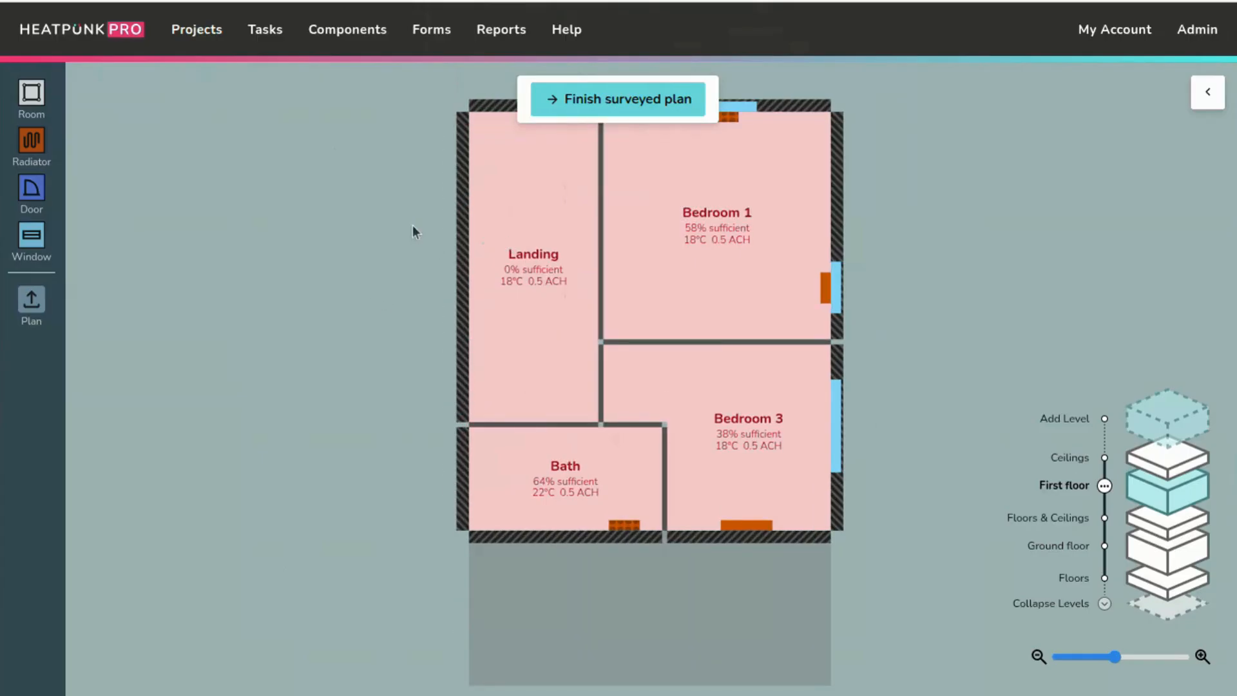
Check the intermediate floors and ceilings, the ground floor, and the first-floor internal walls around the Landing.
left_click(1027, 519)
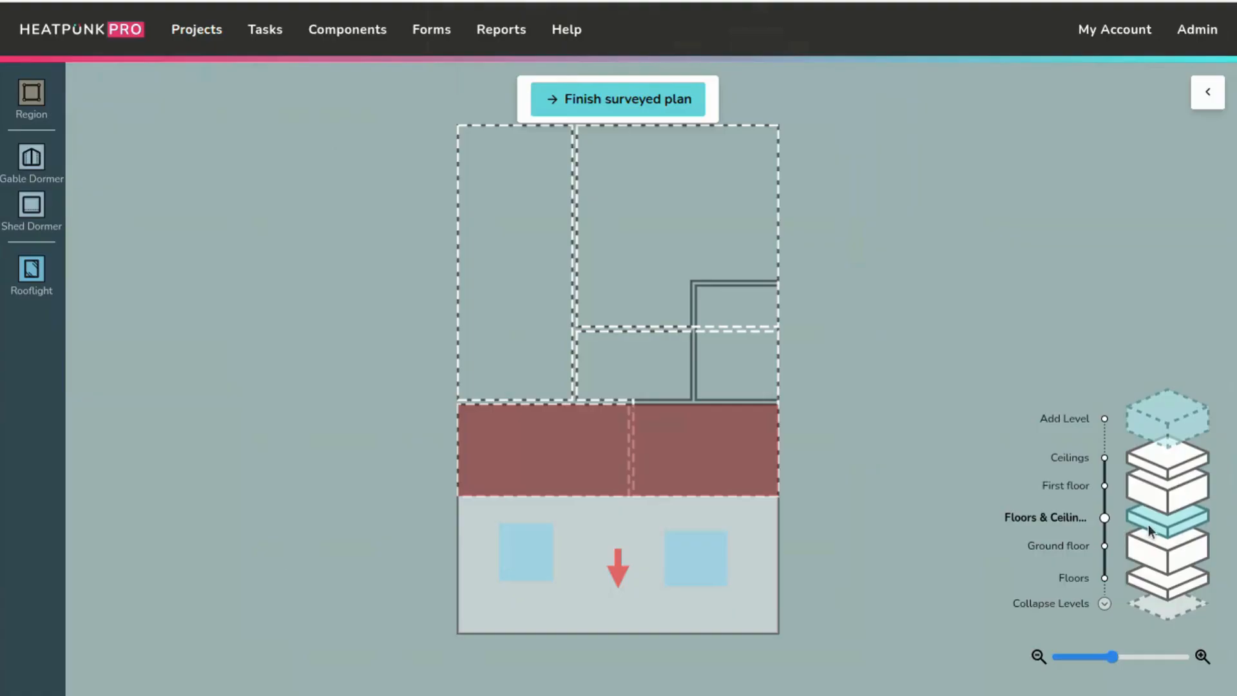
left_click(1168, 553)
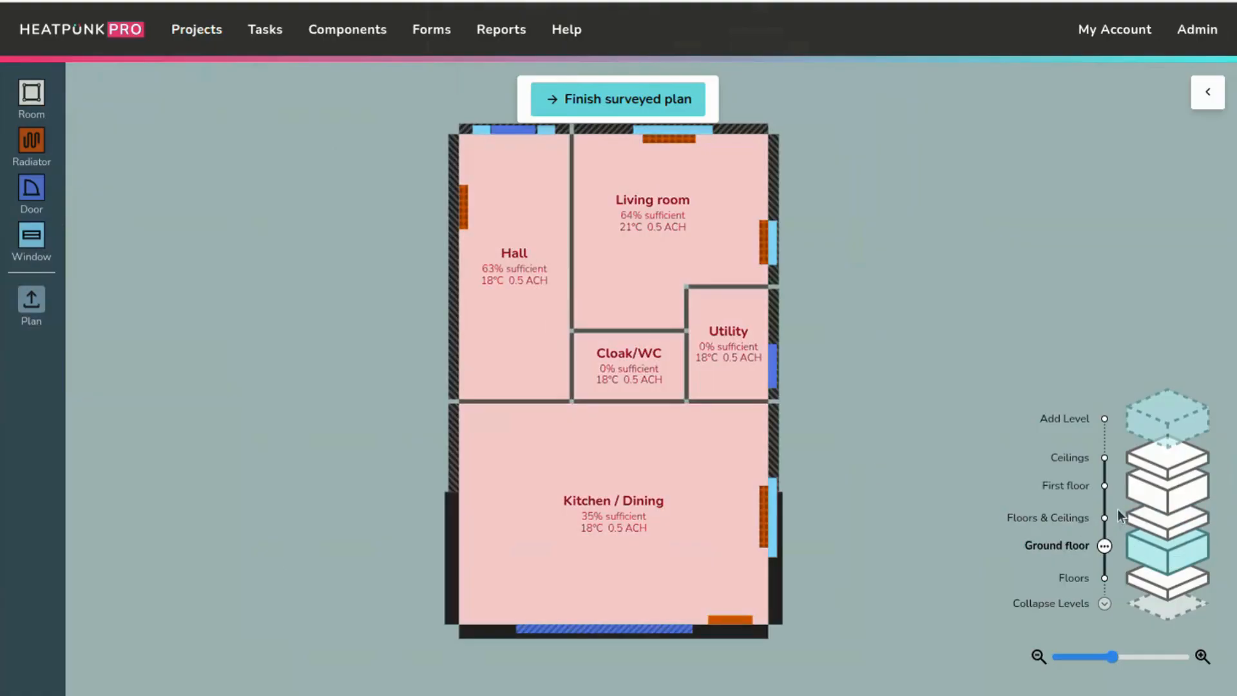
left_click(1131, 494)
scroll(502, 237, "up", 2)
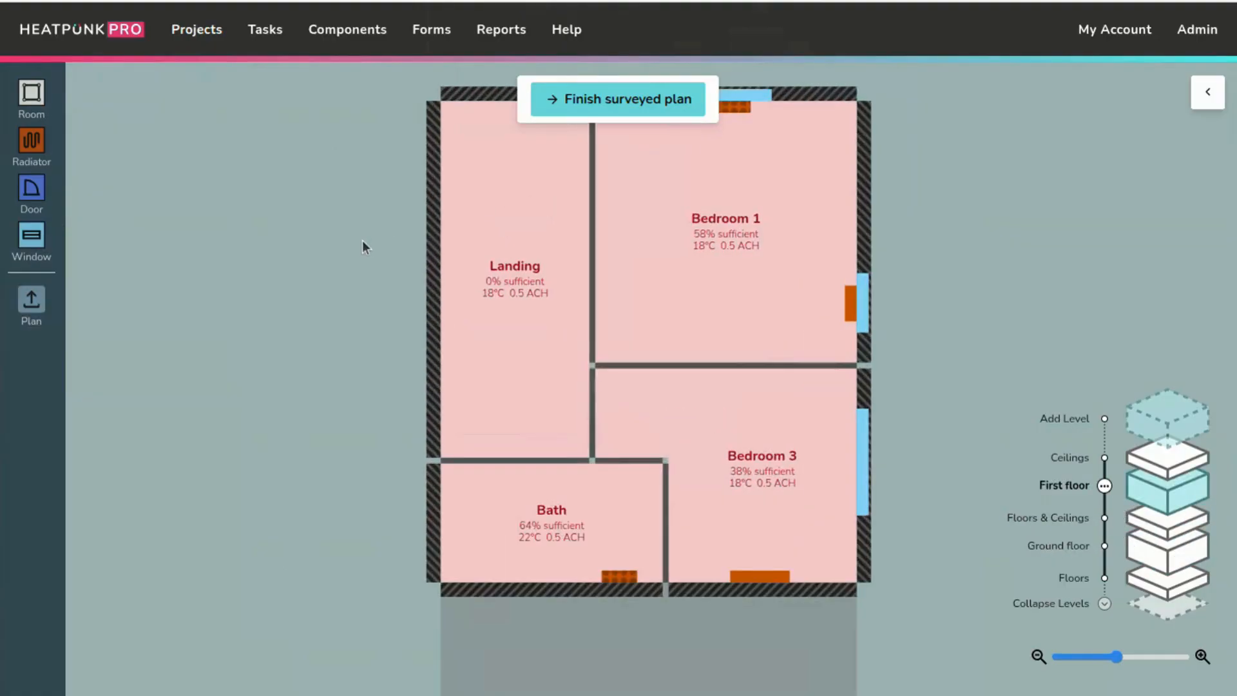
left_click(566, 399)
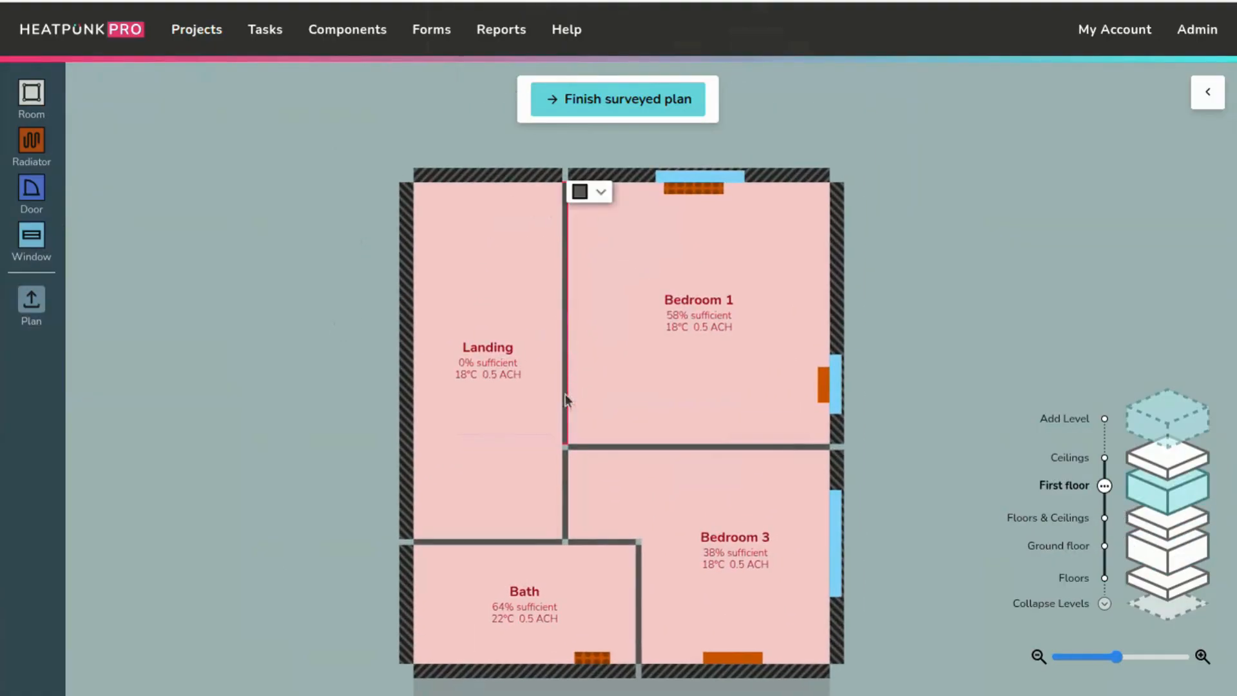
left_click(566, 462)
left_click(501, 549)
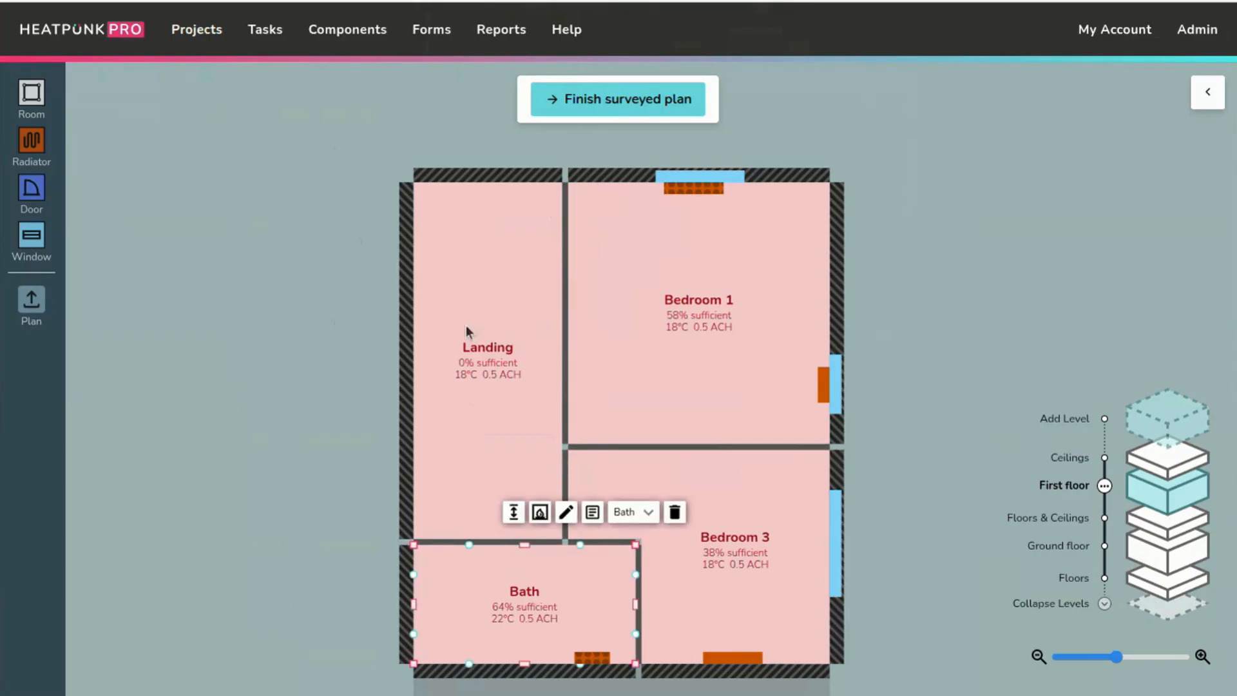
Inspect the Landing's heat loss breakdown in its emitter details and leave them without saving.
left_click(480, 312)
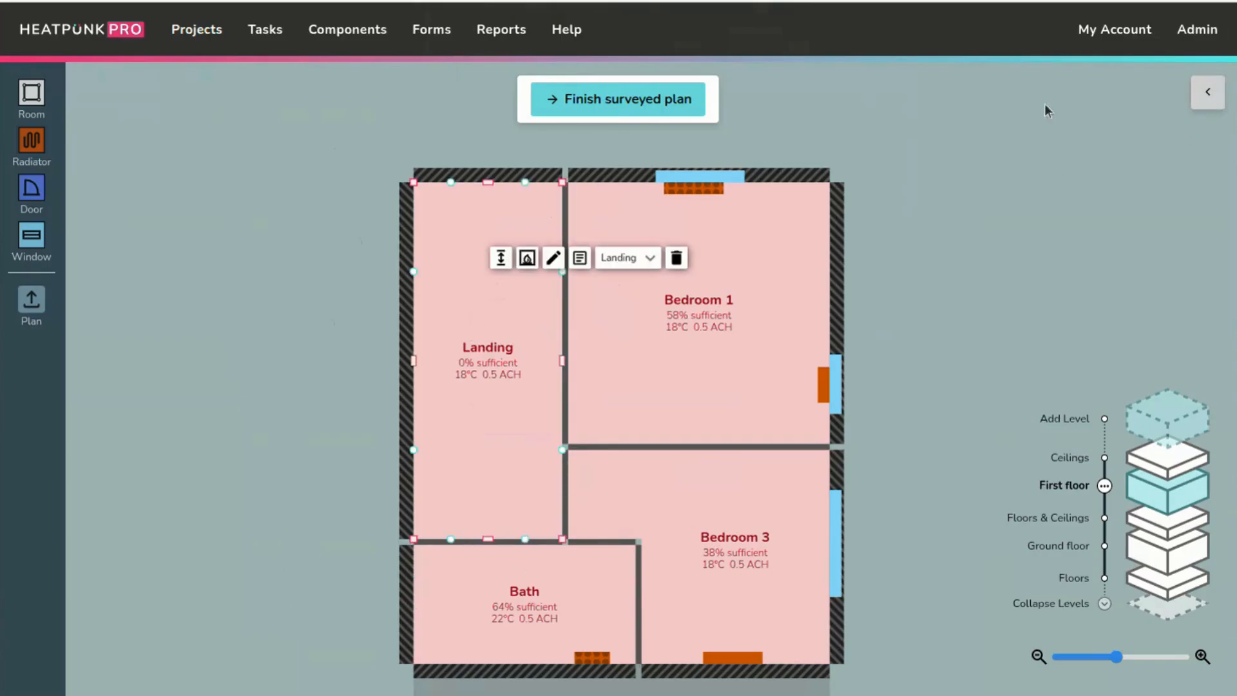
left_click_drag(853, 185, 768, 162)
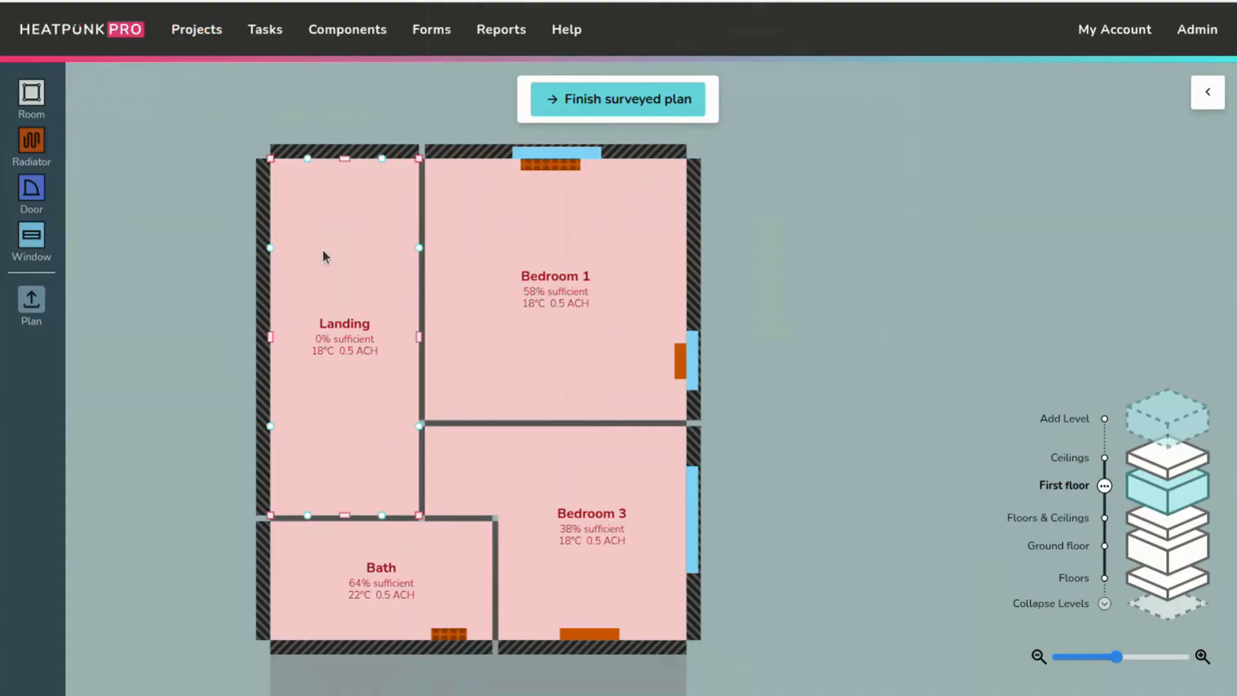
left_click(322, 249)
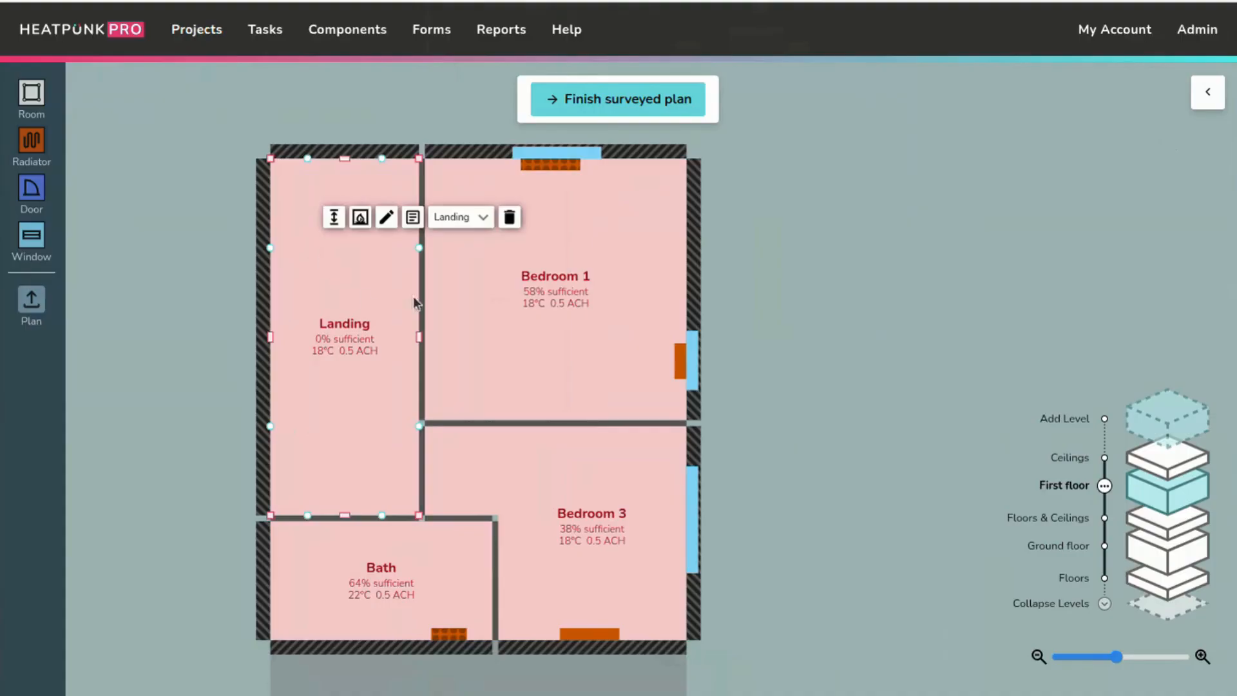
left_click(1208, 92)
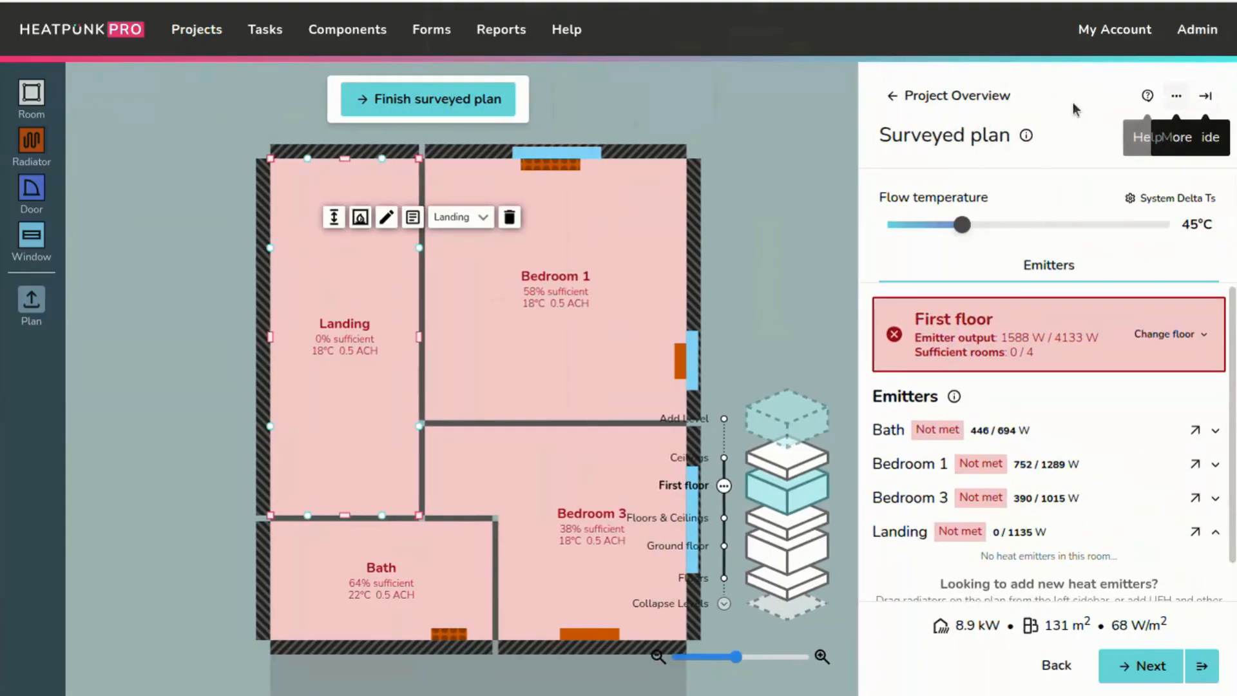
left_click(1195, 531)
mouse_move(291, 299)
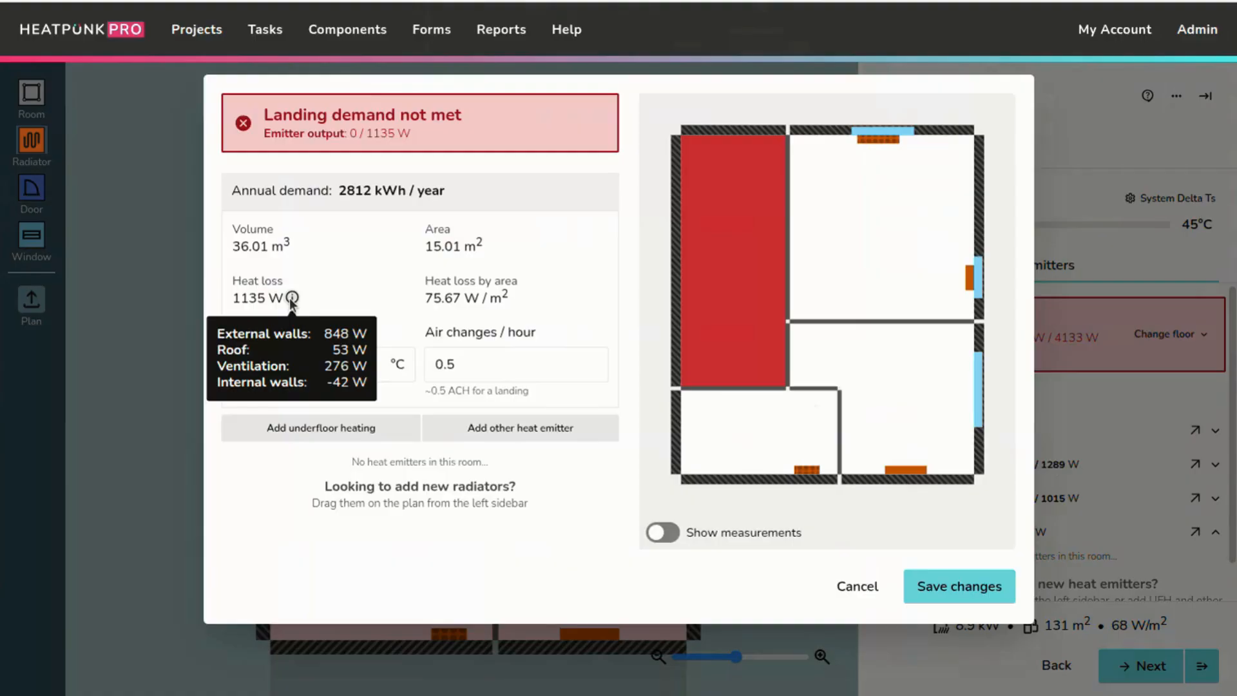
left_click(856, 587)
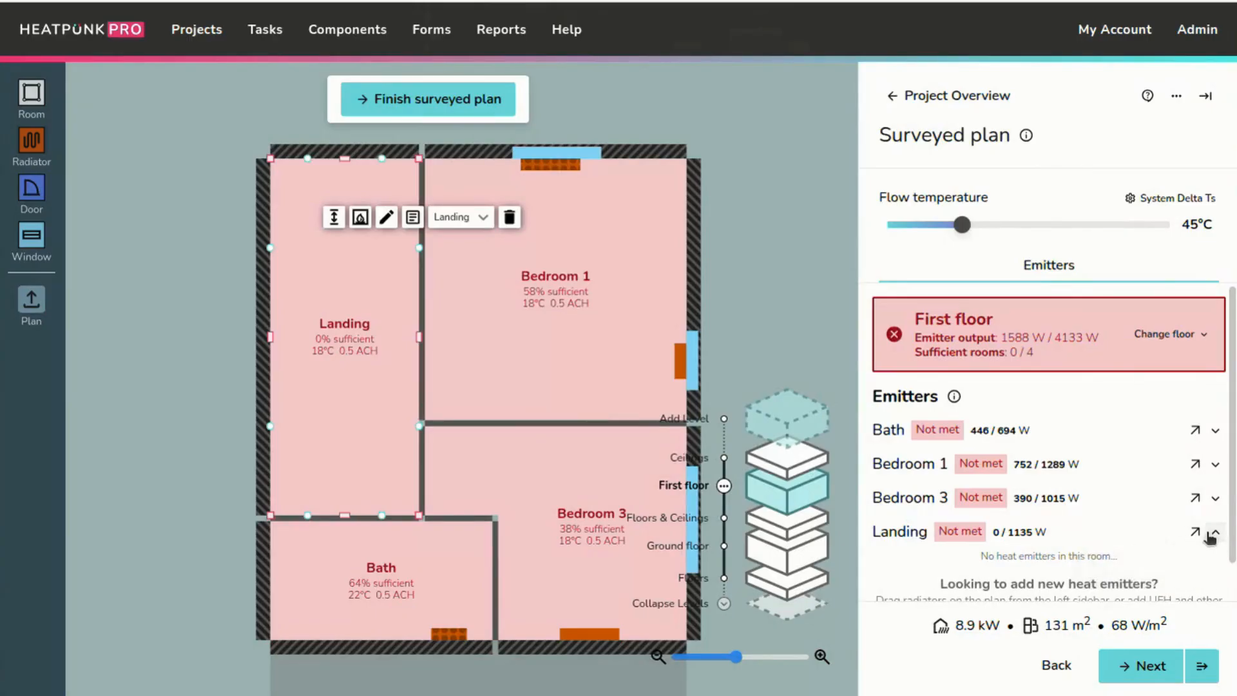
Examine the first-floor Landing, the ground-floor Hall and the Hall's existing radiator alongside the room emitter outputs.
scroll(779, 307, "down", 2)
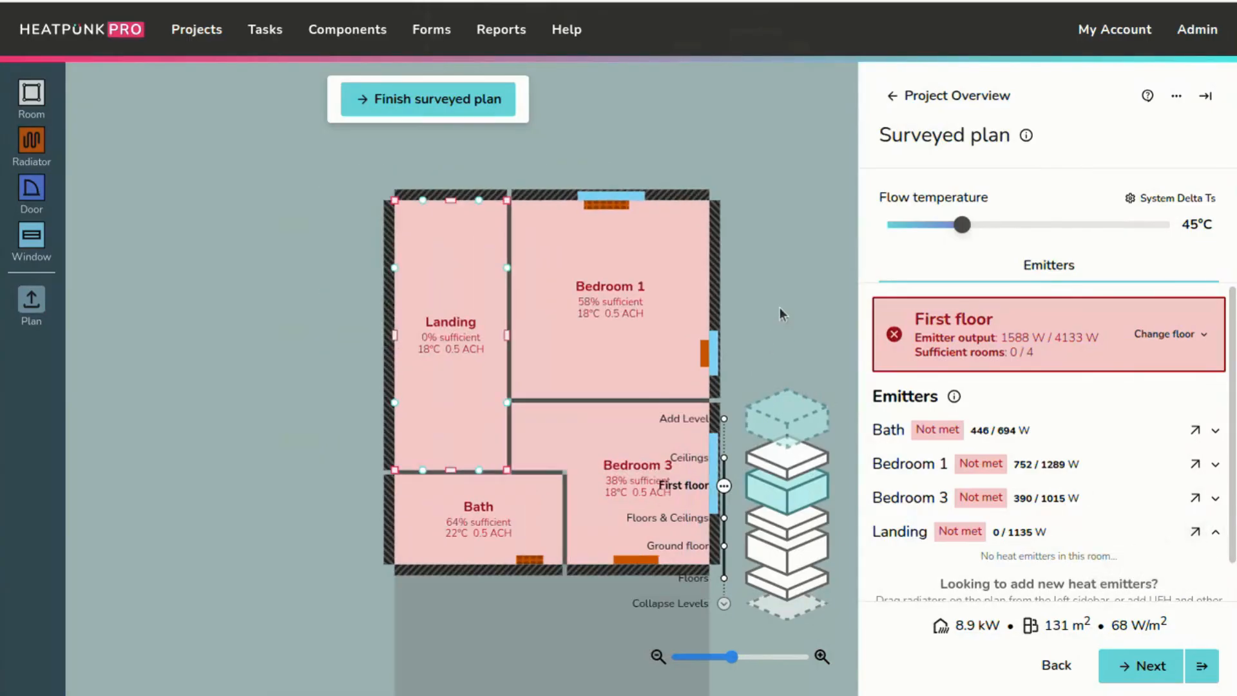
left_click_drag(779, 308, 743, 295)
left_click(313, 255)
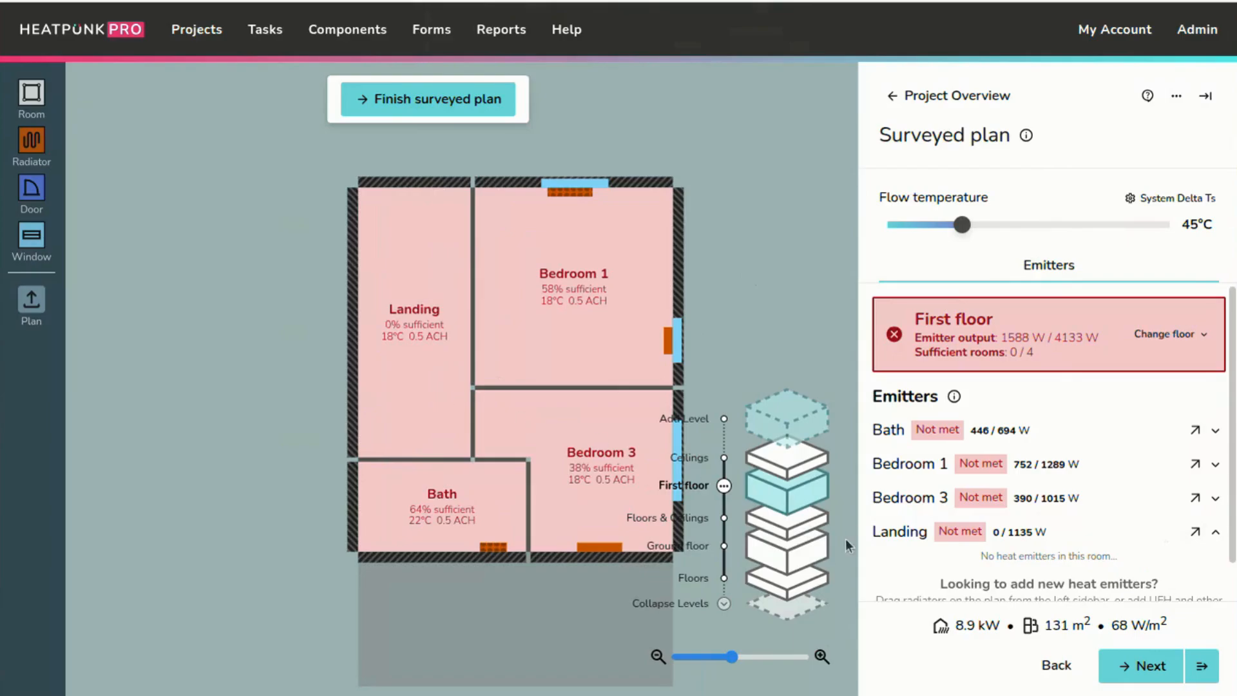
left_click(786, 547)
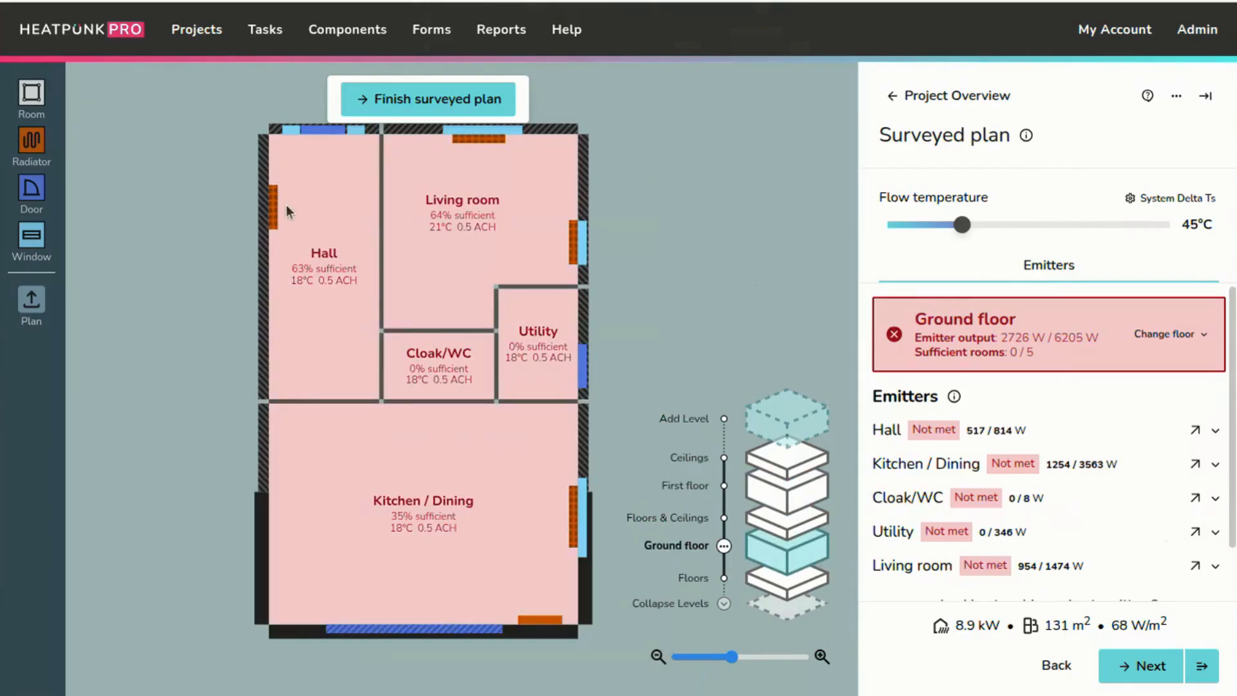
left_click(271, 203)
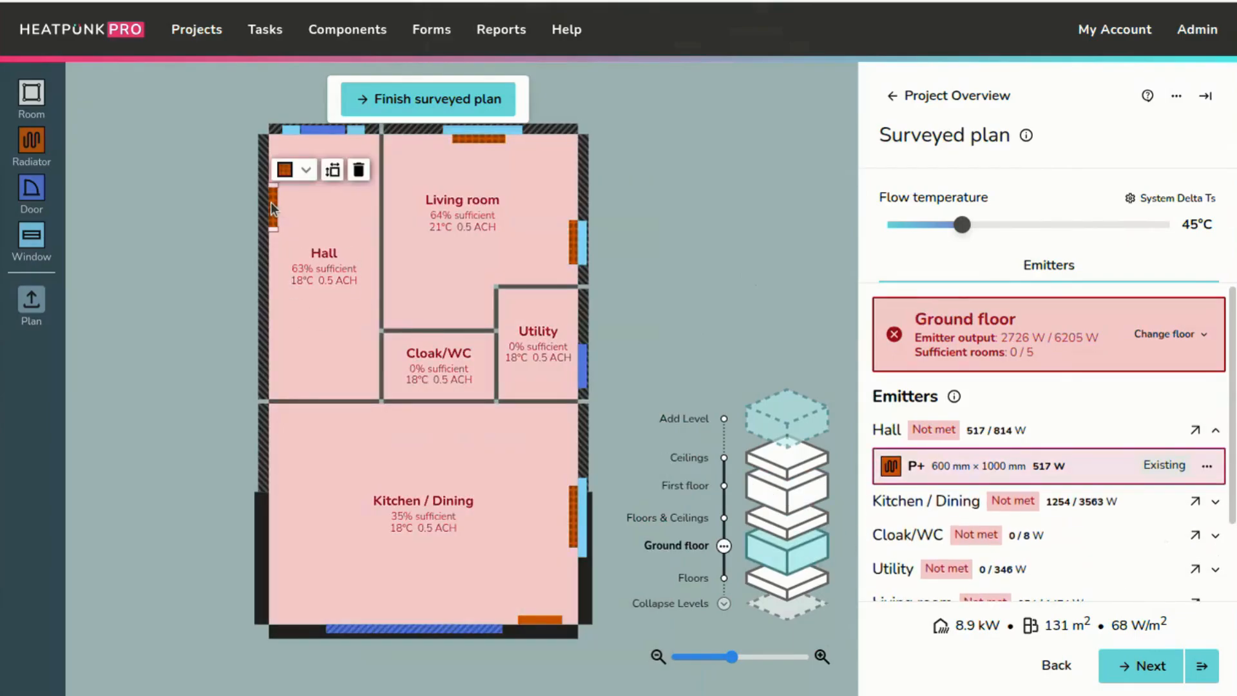
left_click(206, 276)
scroll(359, 289, "up", 1)
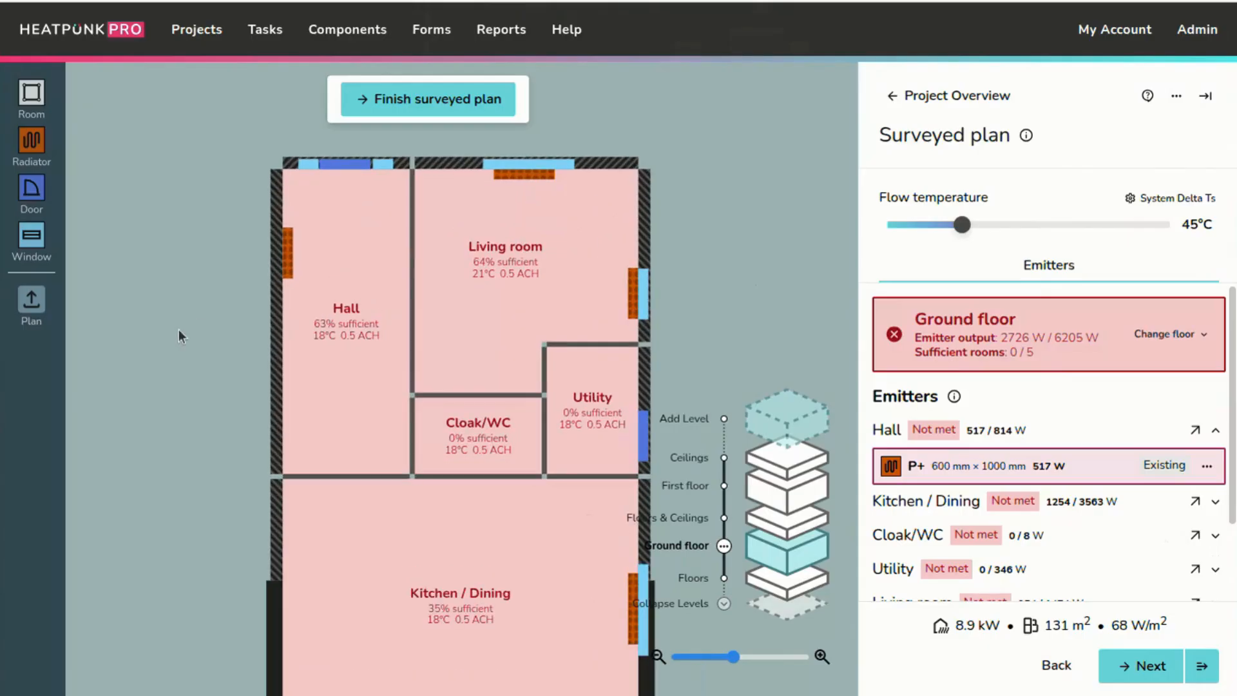
left_click_drag(181, 331, 145, 304)
scroll(147, 305, "down", 1)
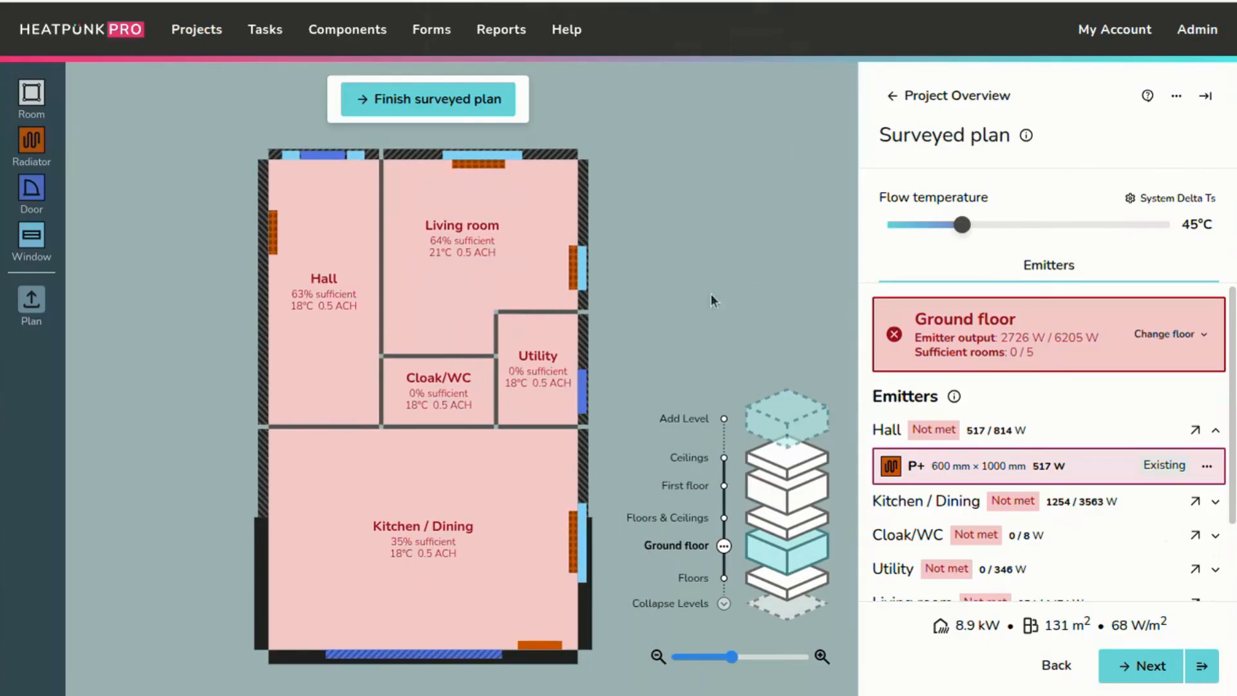